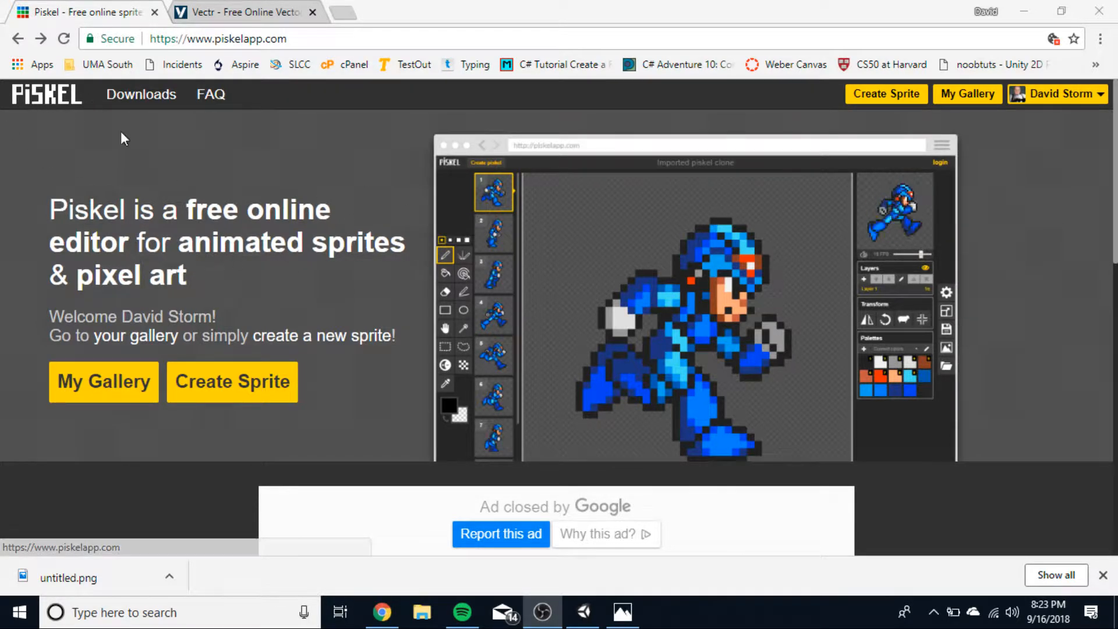
Step: View the Vectr home page and return to the Piskel site
left_click(232, 13)
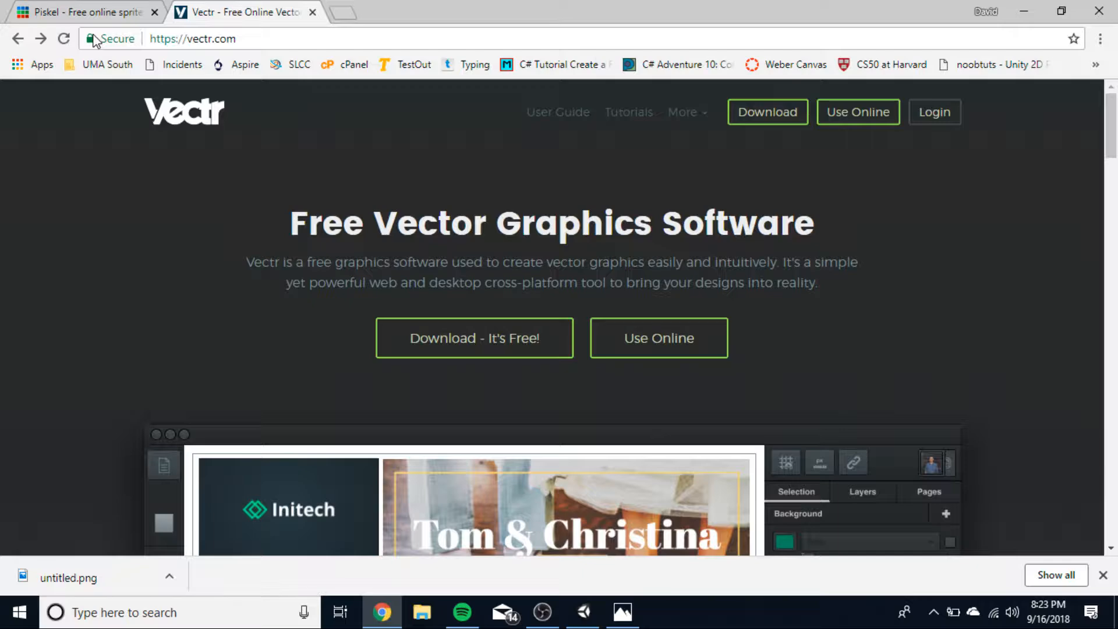
left_click(88, 12)
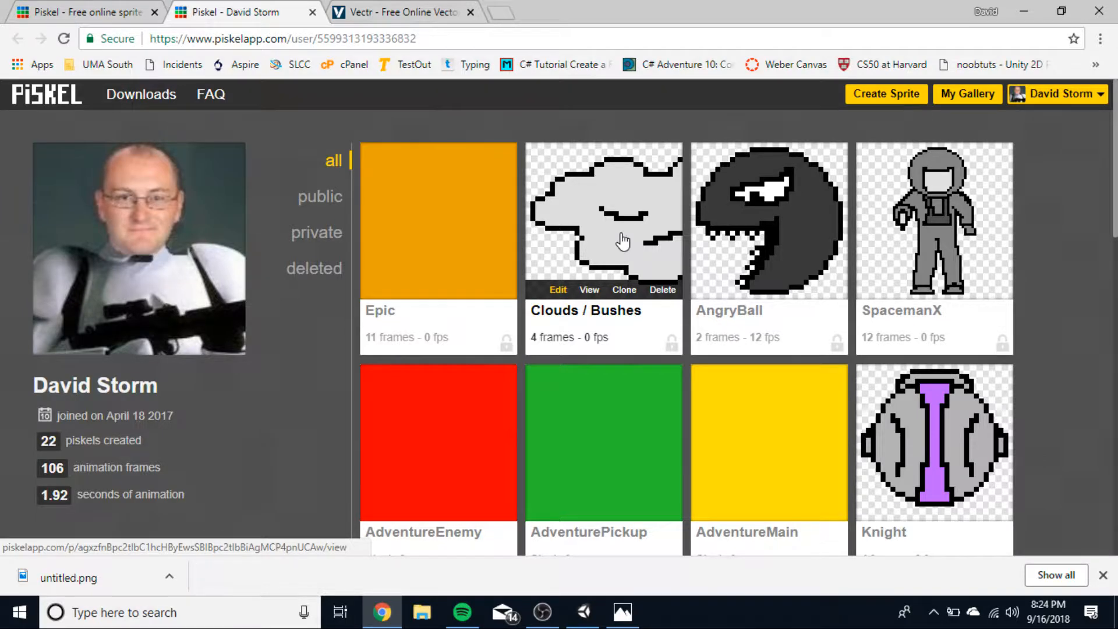
Step: Open the Clouds / Bushes sprite from the gallery in the sprite editor to inspect its frames
left_click(623, 241)
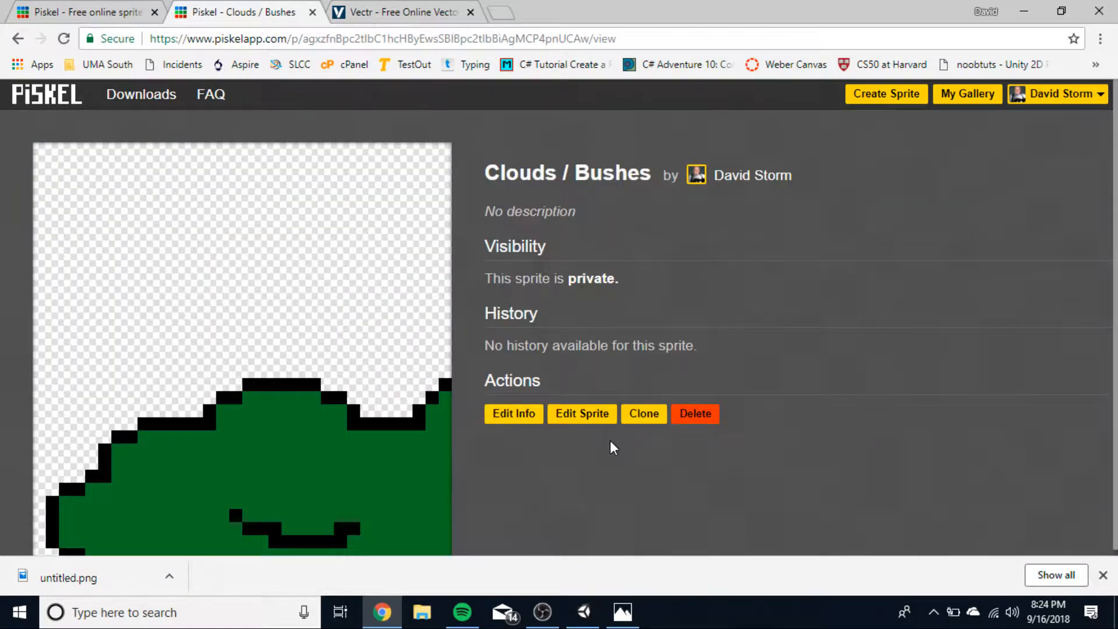
left_click(582, 413)
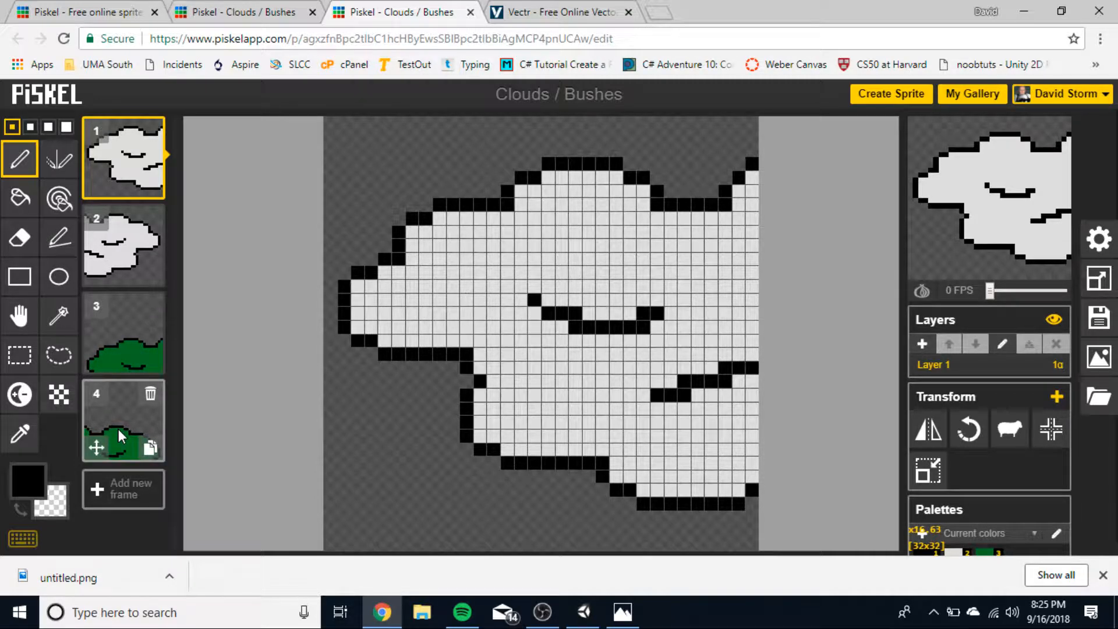
left_click(668, 392)
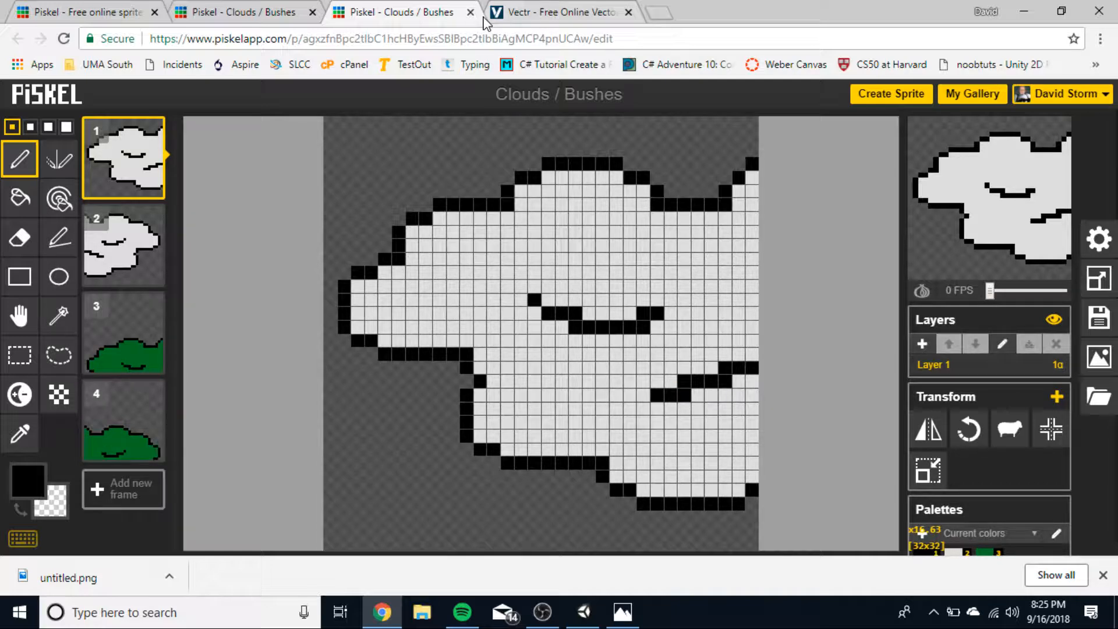
Step: Close the Clouds / Bushes pages and reopen the personal sprite gallery
left_click(470, 12)
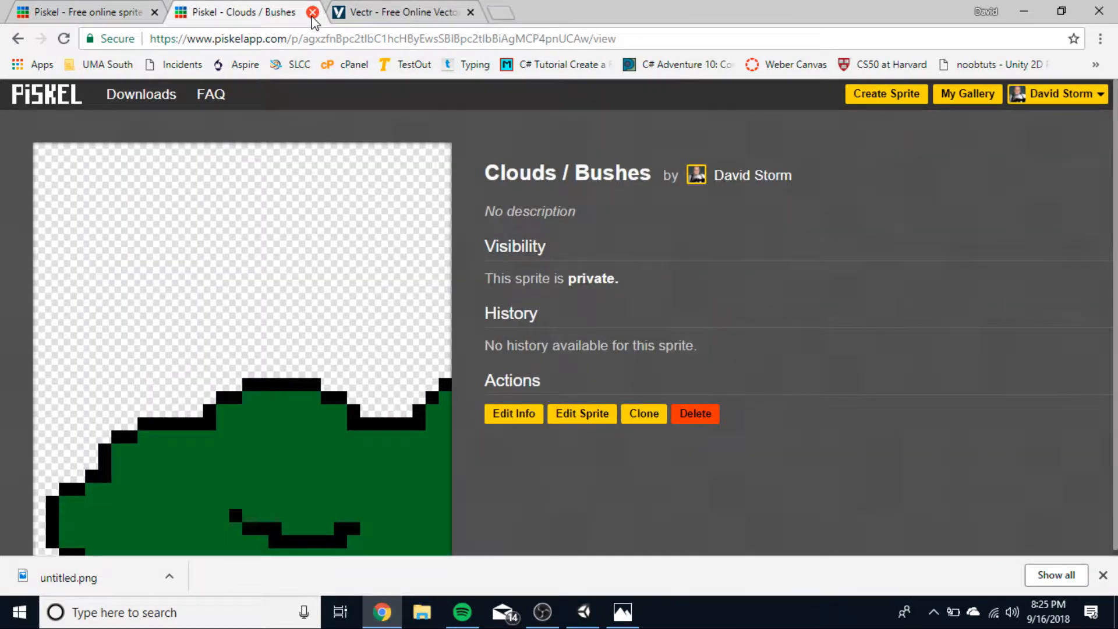
left_click(966, 95)
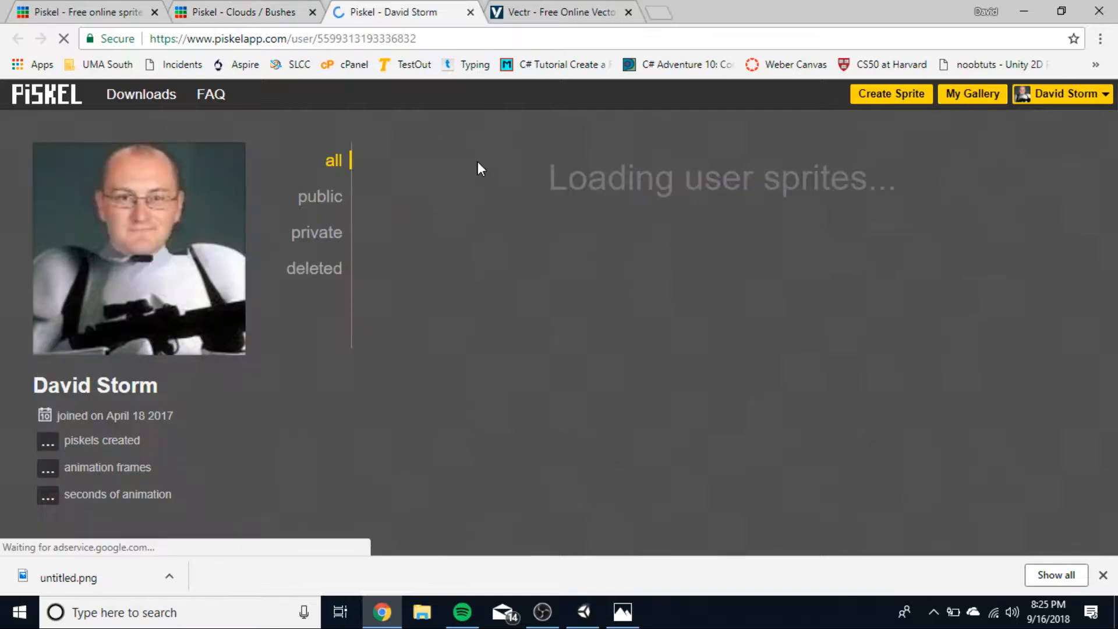
left_click(313, 13)
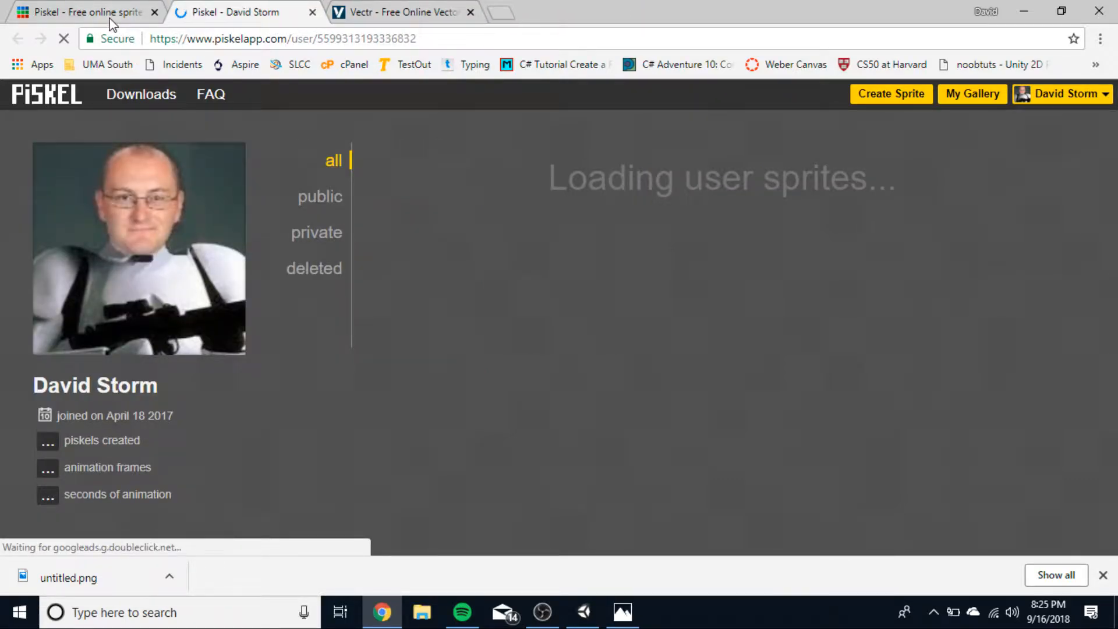
left_click(144, 18)
left_click(238, 17)
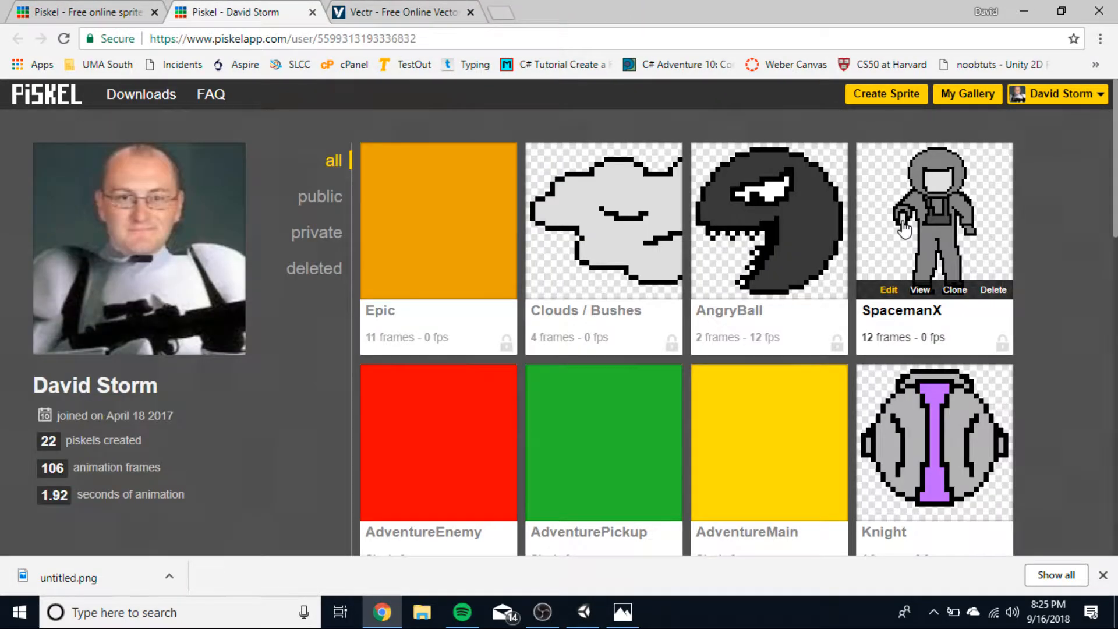
Step: Browse the whole sprite gallery to examine the existing sprites and preview their animations
scroll(1047, 390, "down", 4)
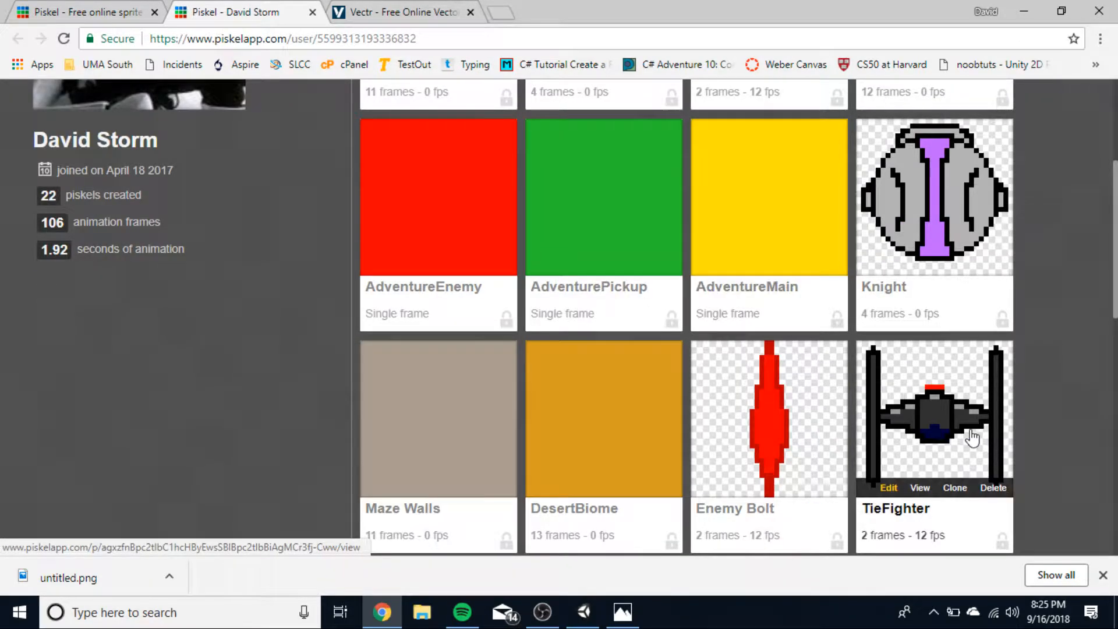
scroll(936, 241, "down", 3)
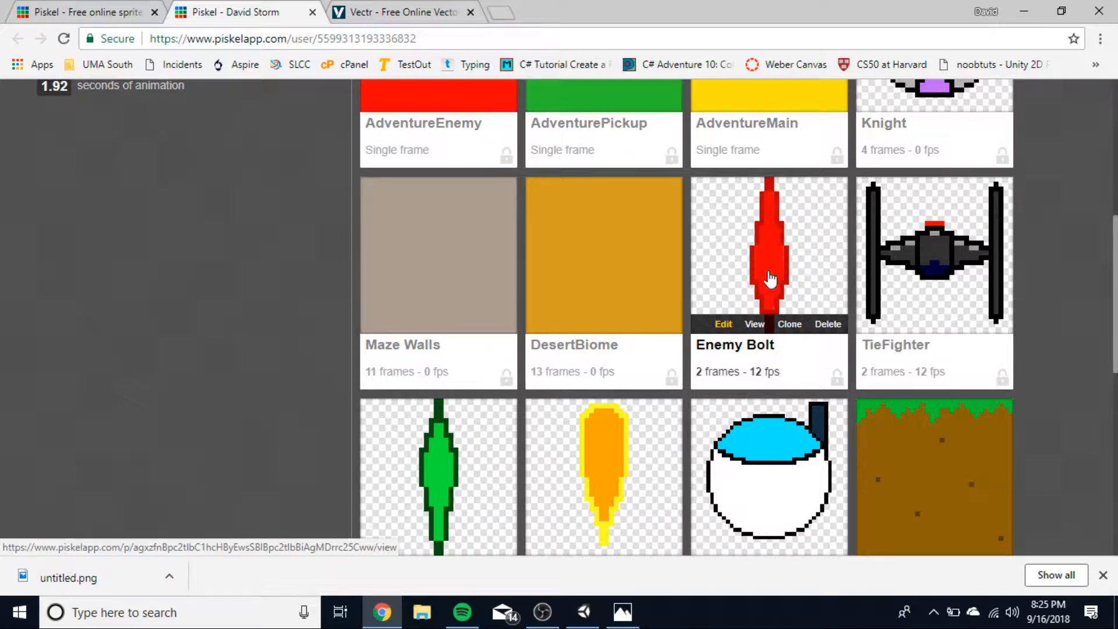
scroll(789, 257, "down", 3)
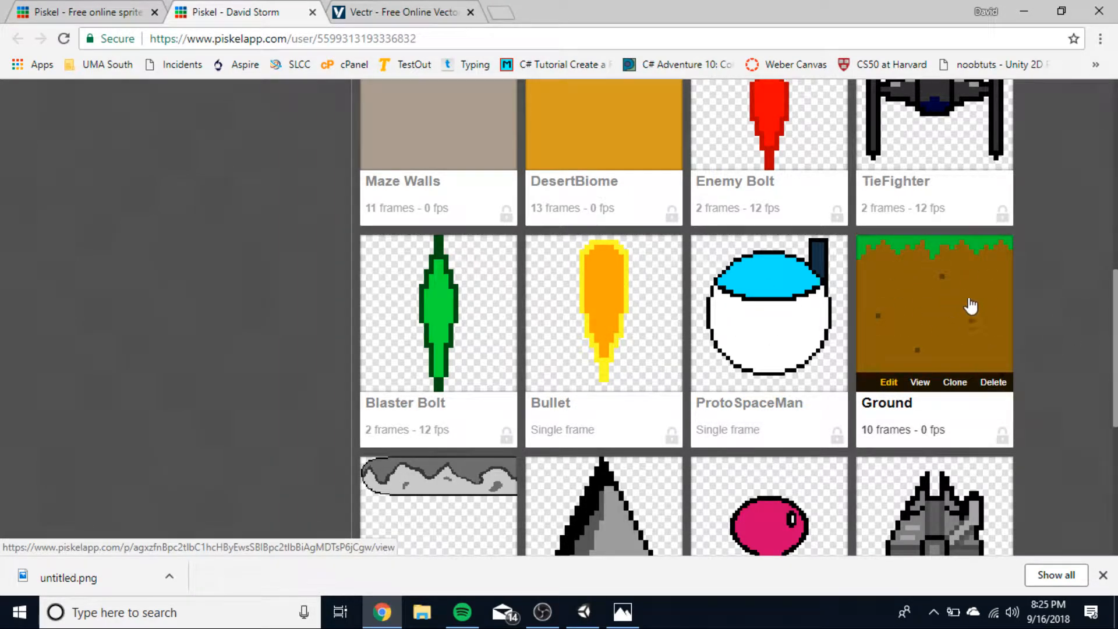
scroll(1046, 323, "up", 3)
scroll(1047, 324, "down", 4)
scroll(1048, 325, "up", 5)
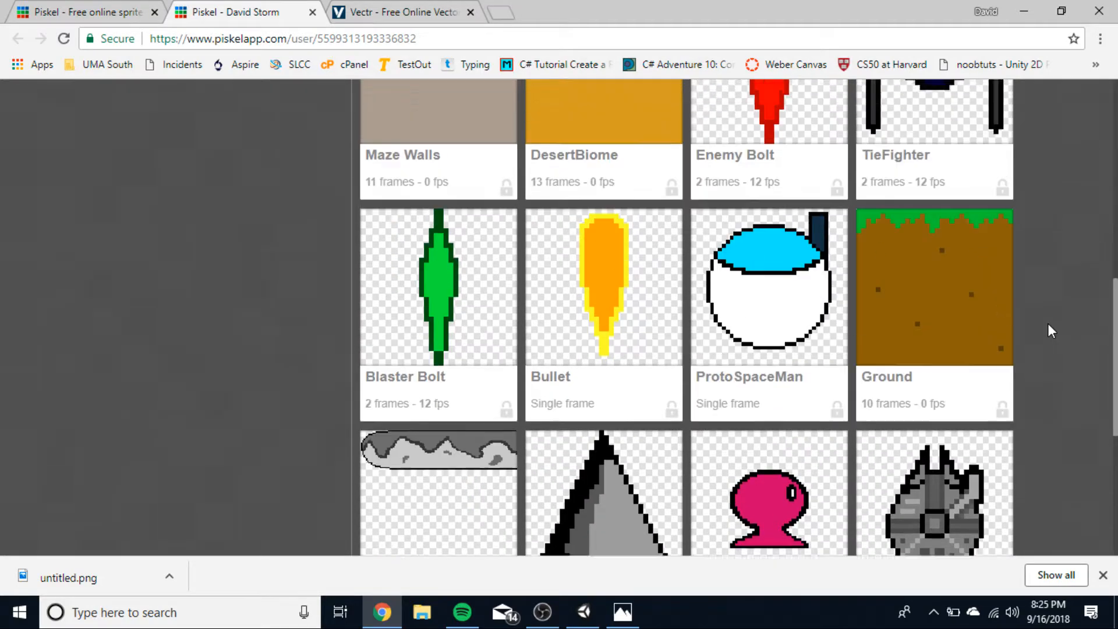
scroll(1047, 324, "down", 6)
scroll(1047, 331, "down", 3)
mouse_move(964, 227)
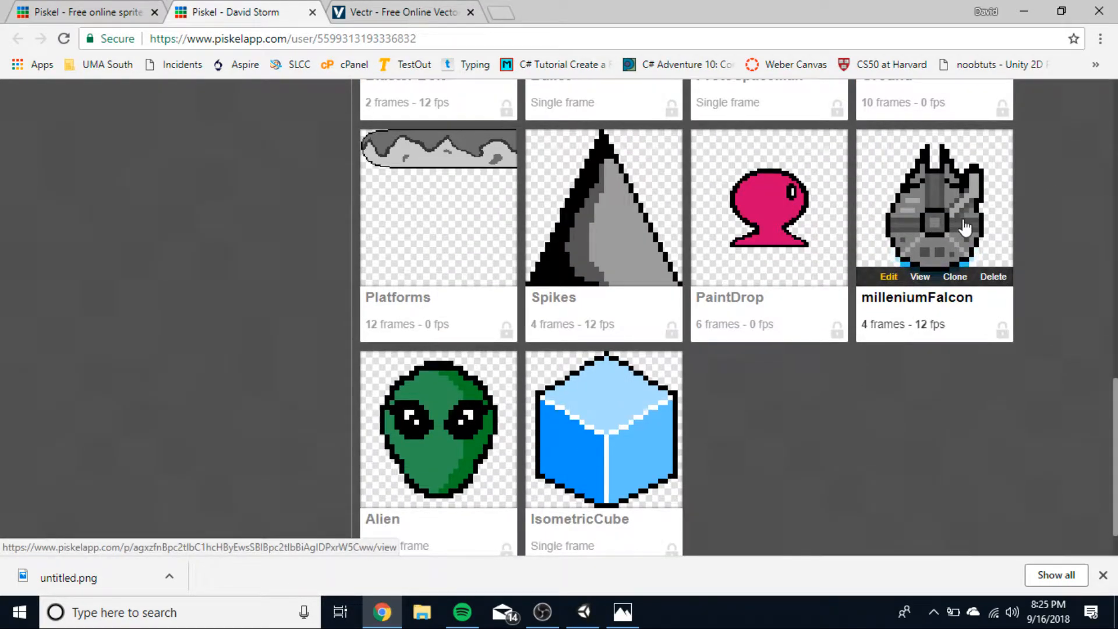
mouse_move(784, 202)
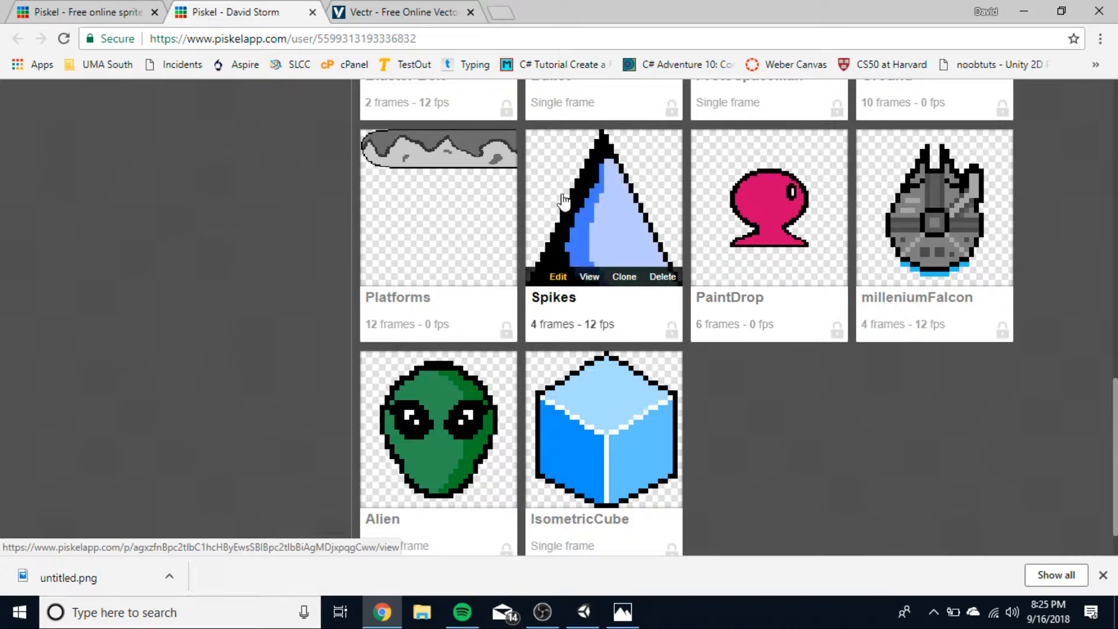
mouse_move(389, 461)
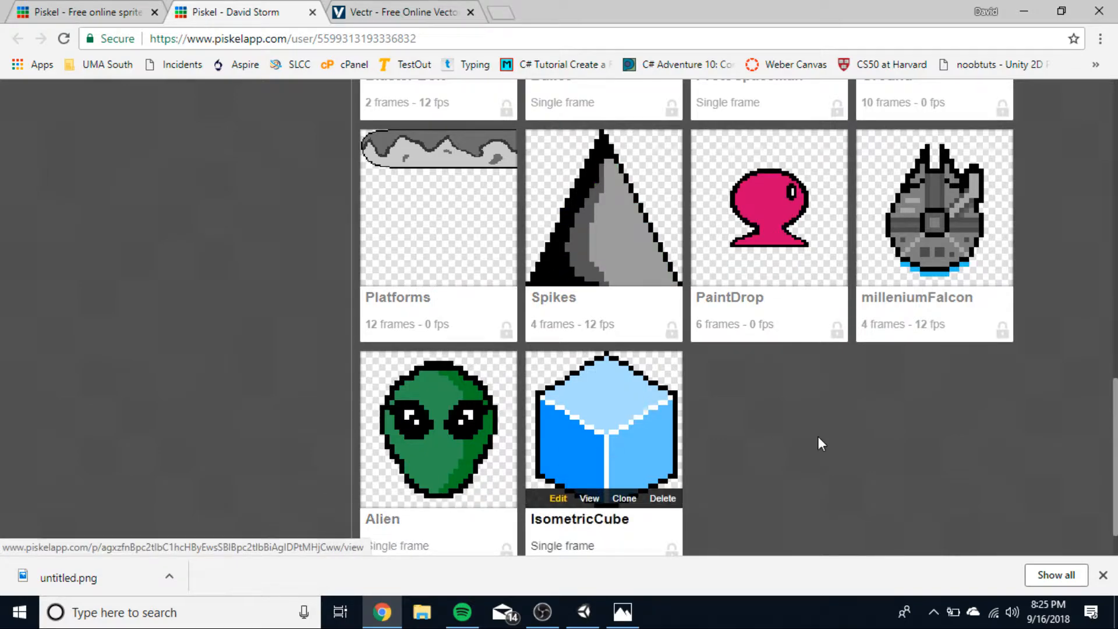
scroll(848, 437, "down", 1)
scroll(838, 372, "up", 4)
scroll(848, 388, "up", 10)
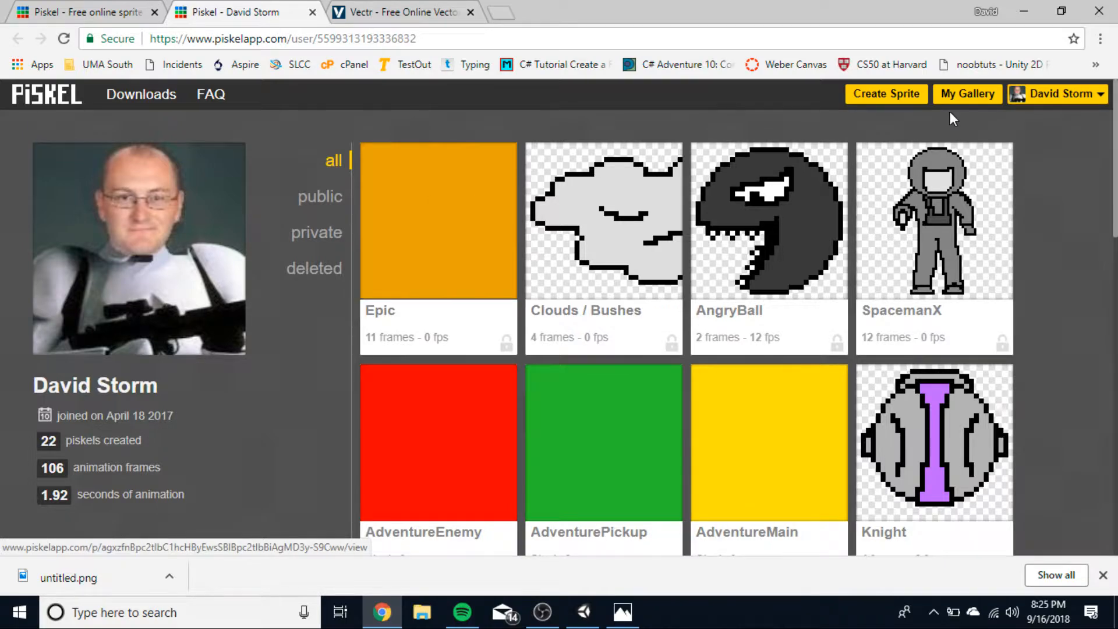
Step: Create a new sprite and review the Grid and Misc groups of its editor settings
left_click(885, 94)
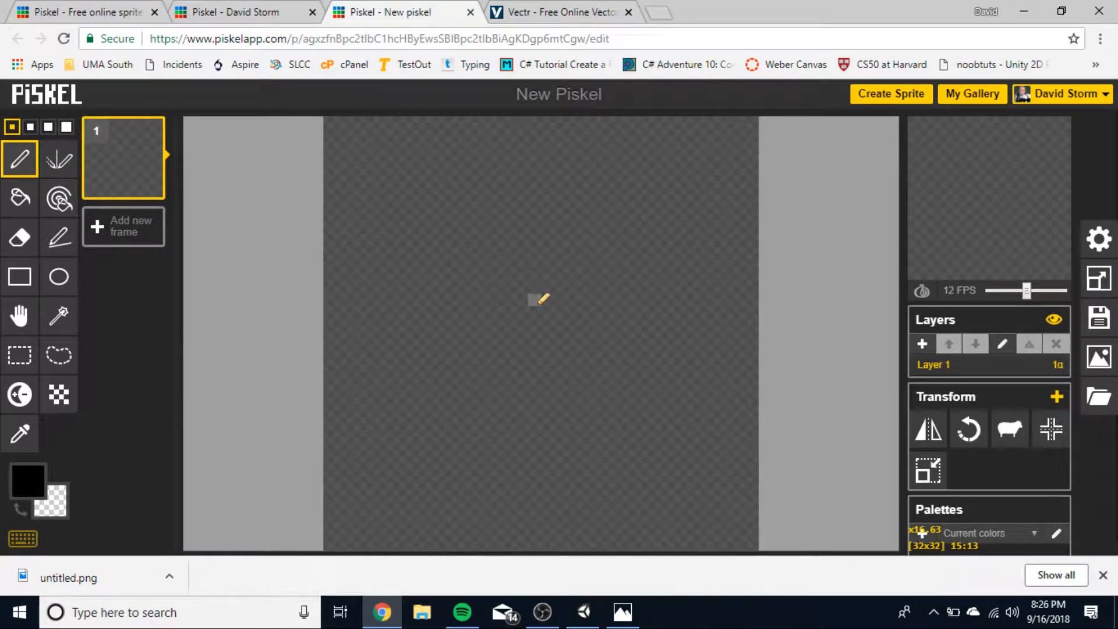
left_click(1099, 239)
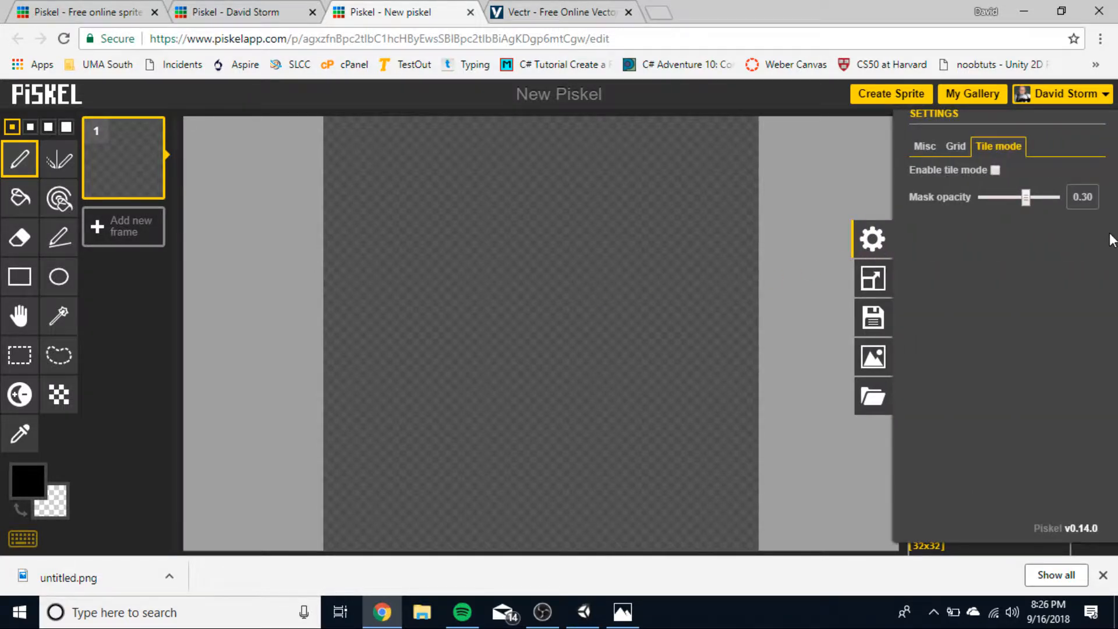
left_click(958, 147)
left_click(926, 147)
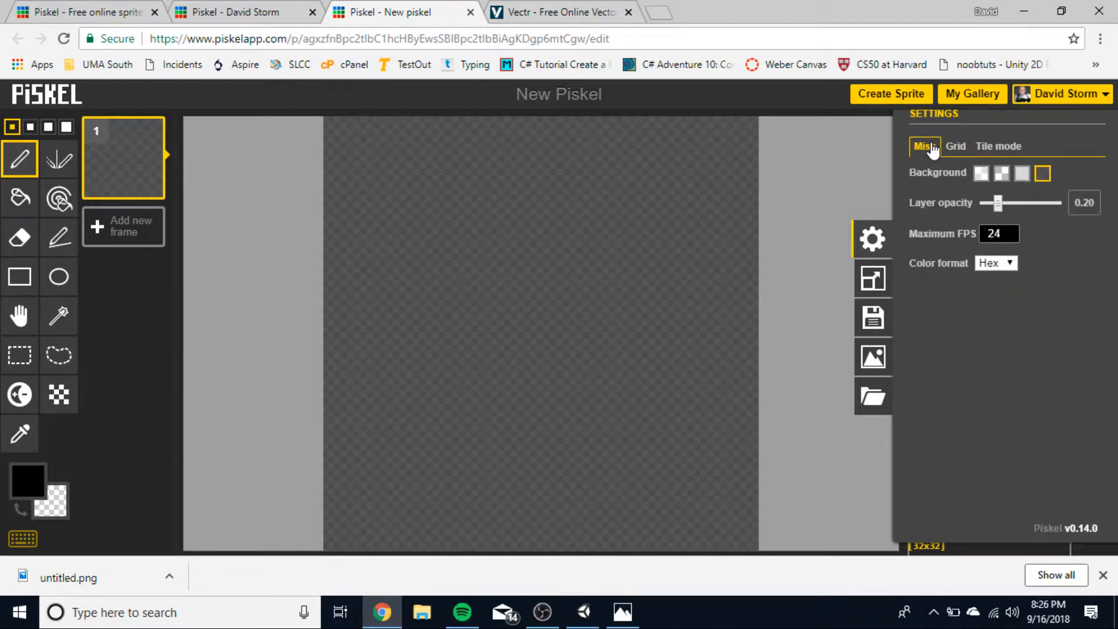
Step: Resize the new sprite's canvas to 64 px wide and 64 px high
left_click(872, 279)
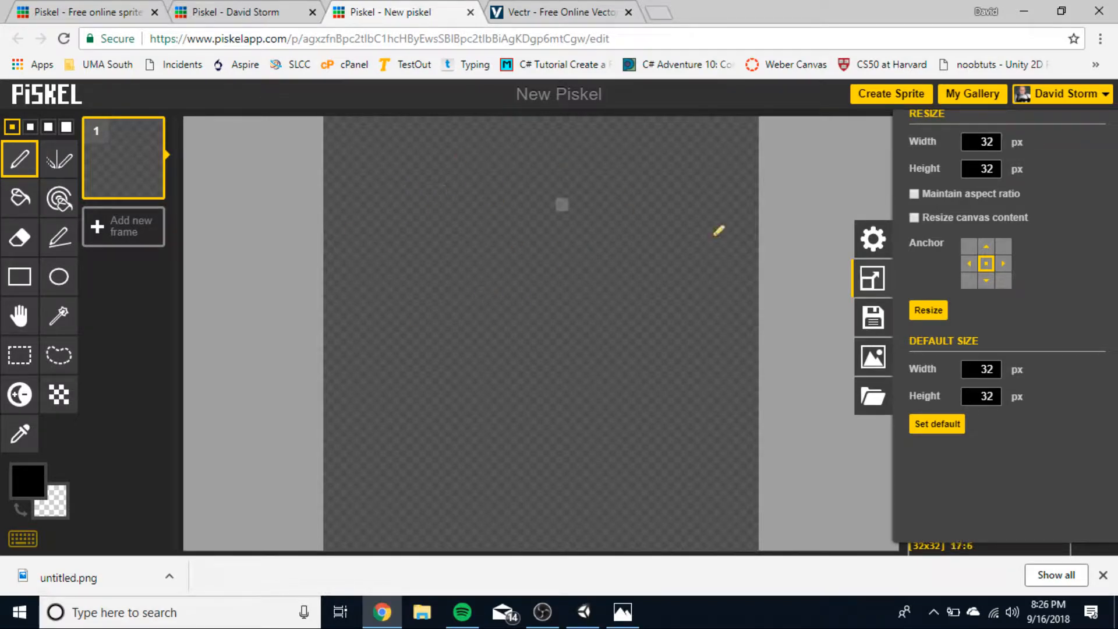
double_click(998, 141)
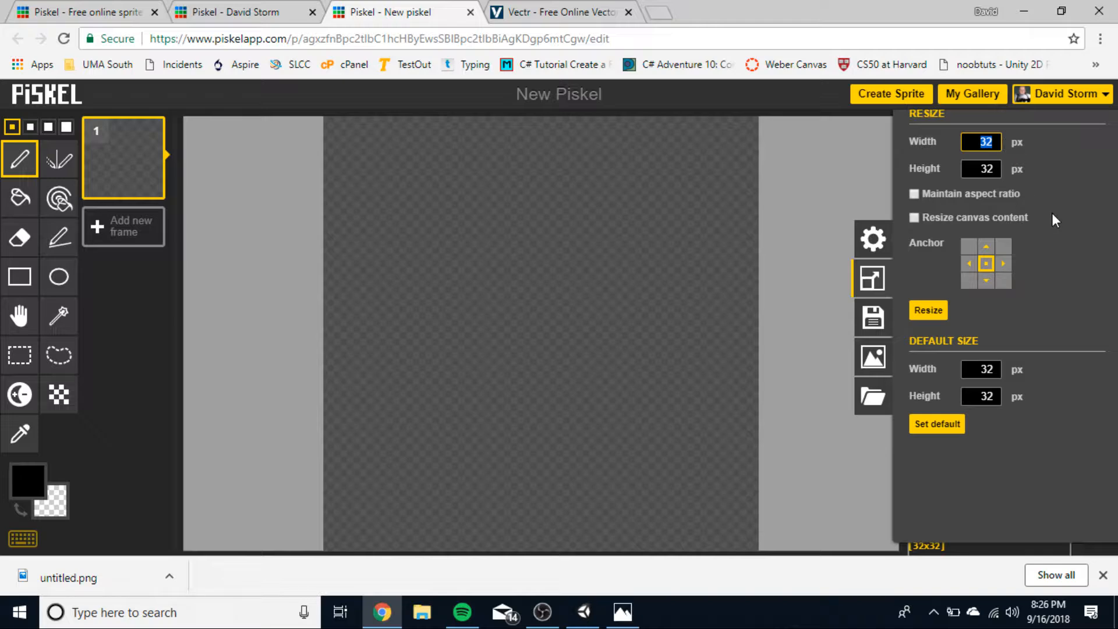
type("64")
double_click(1001, 169)
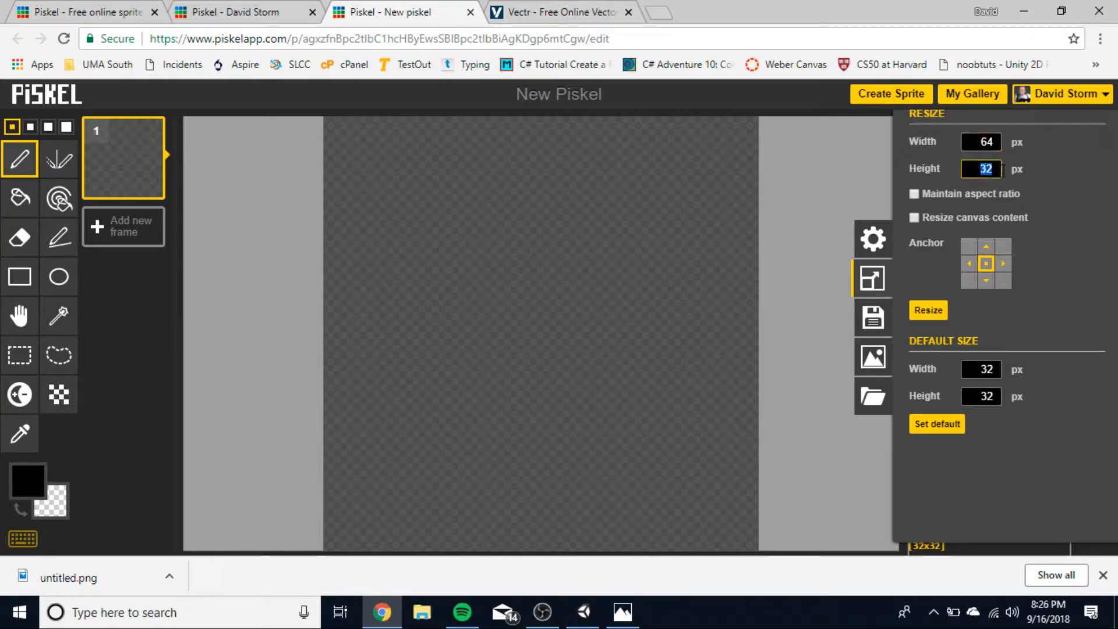
type("64")
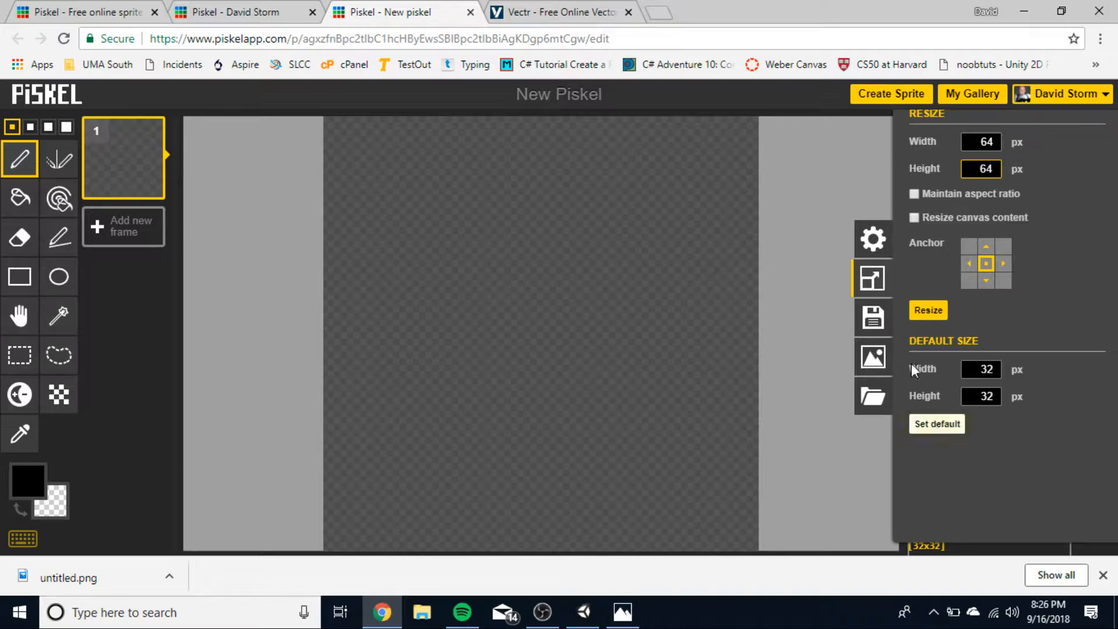
left_click(932, 317)
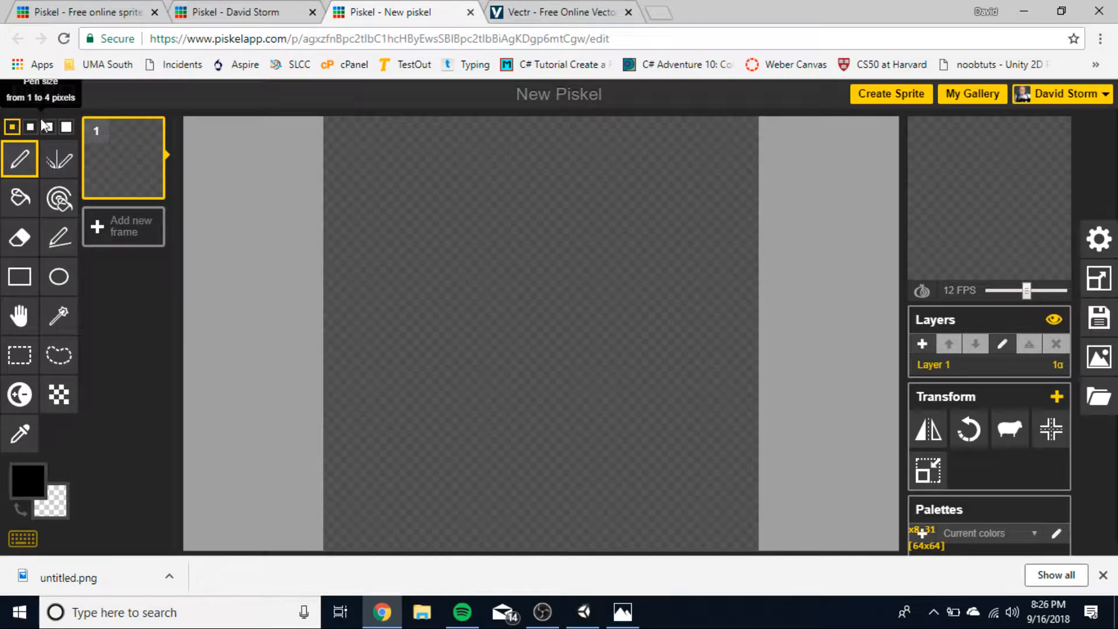
Step: Try a freehand pen stroke on the canvas with the pen size at 4 pixels, and undo it
left_click(66, 127)
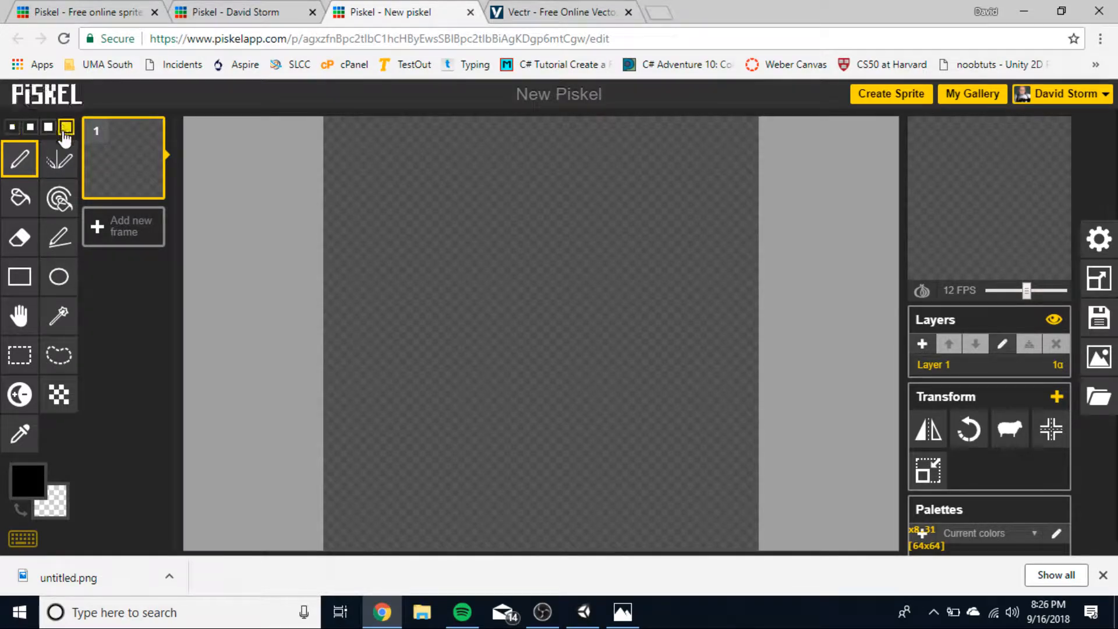
mouse_move(527, 200)
left_mouse_down()
mouse_move(441, 288)
mouse_move(569, 311)
mouse_move(630, 338)
mouse_move(666, 376)
mouse_move(517, 431)
mouse_move(473, 473)
left_mouse_up()
key("ctrl+z")
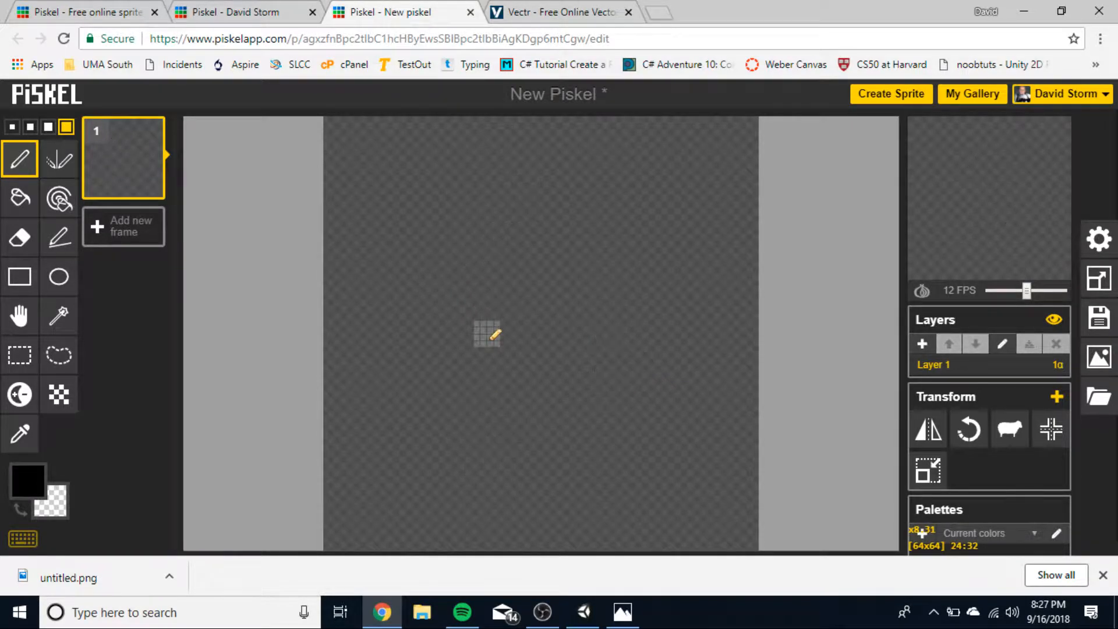
Step: Try the Vertical Mirror pen at 1 pixel by drawing a tall diamond outline across the canvas, and undo it
left_click(12, 126)
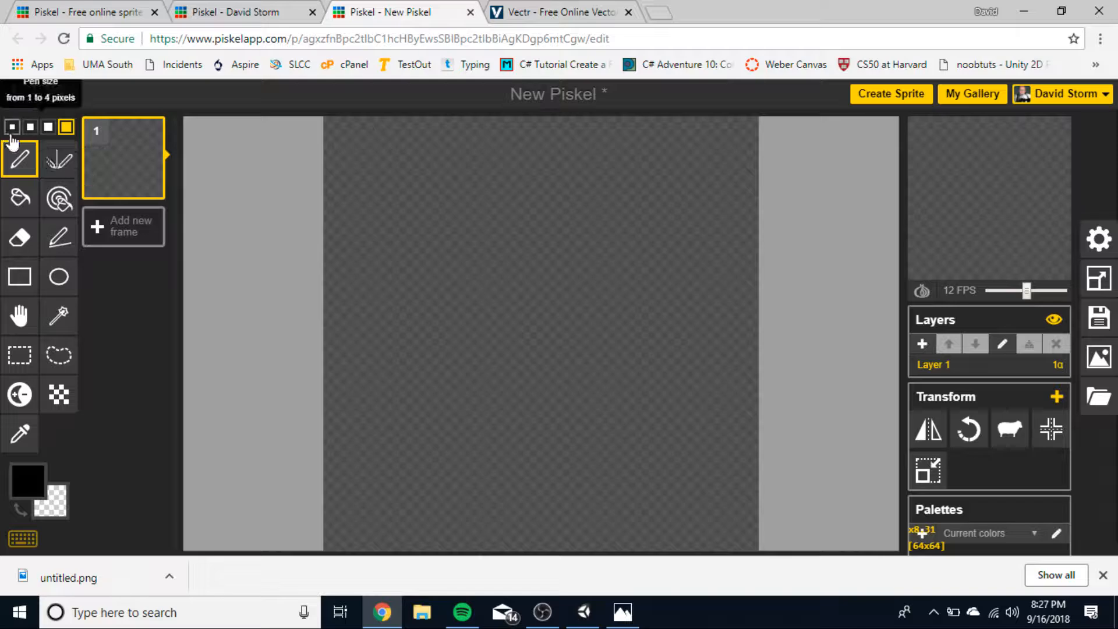
left_click(54, 168)
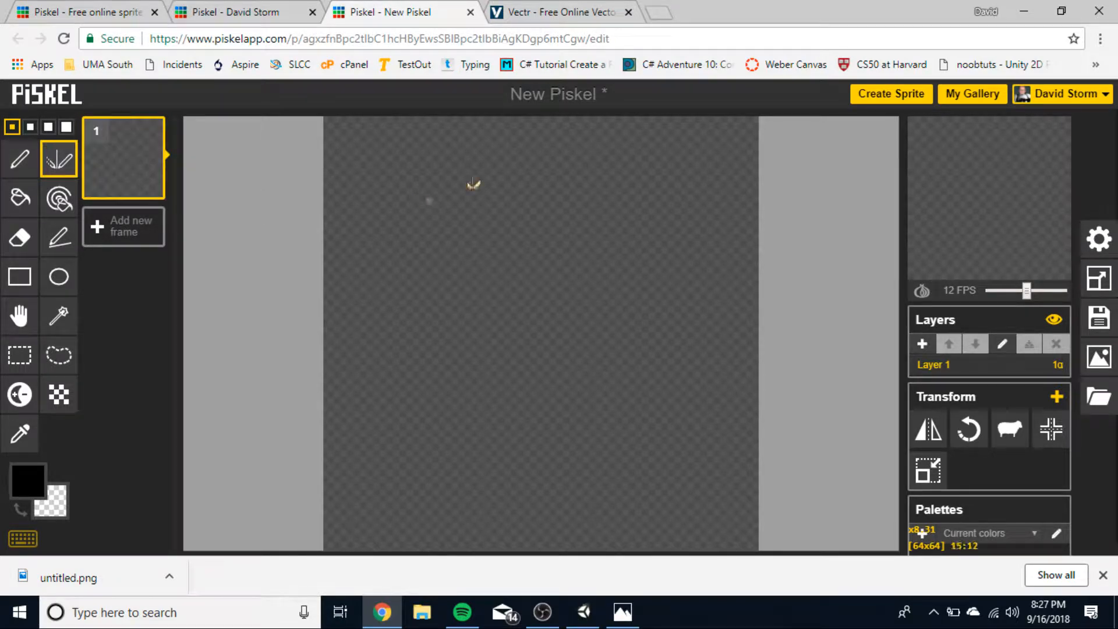
mouse_move(531, 123)
left_mouse_down()
mouse_move(425, 300)
mouse_move(416, 347)
mouse_move(469, 442)
mouse_move(540, 526)
left_mouse_up()
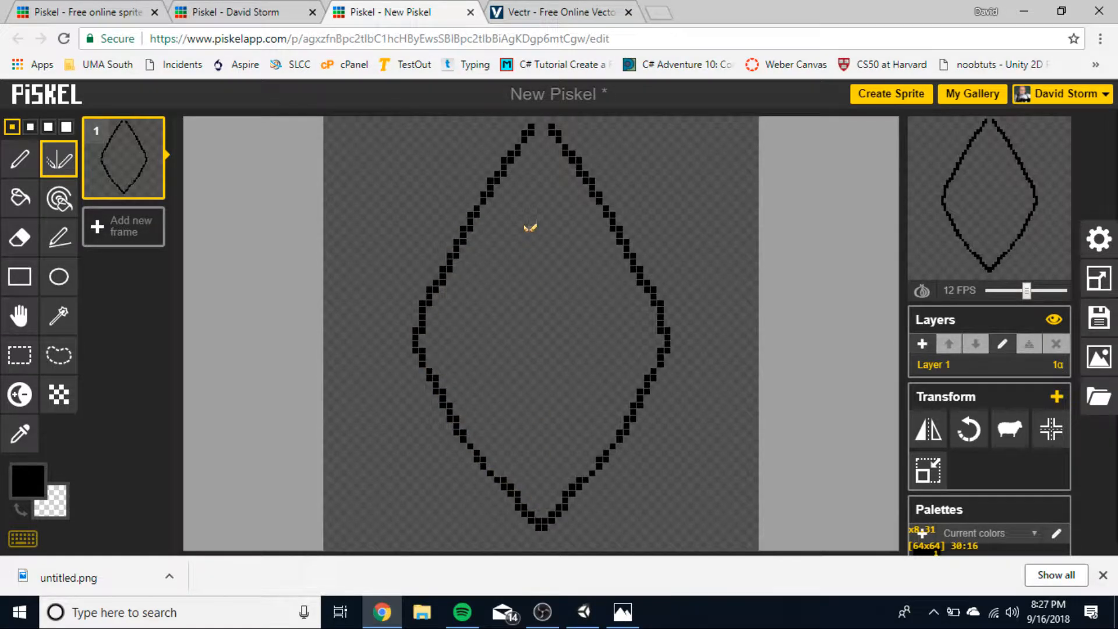
key("ctrl+z")
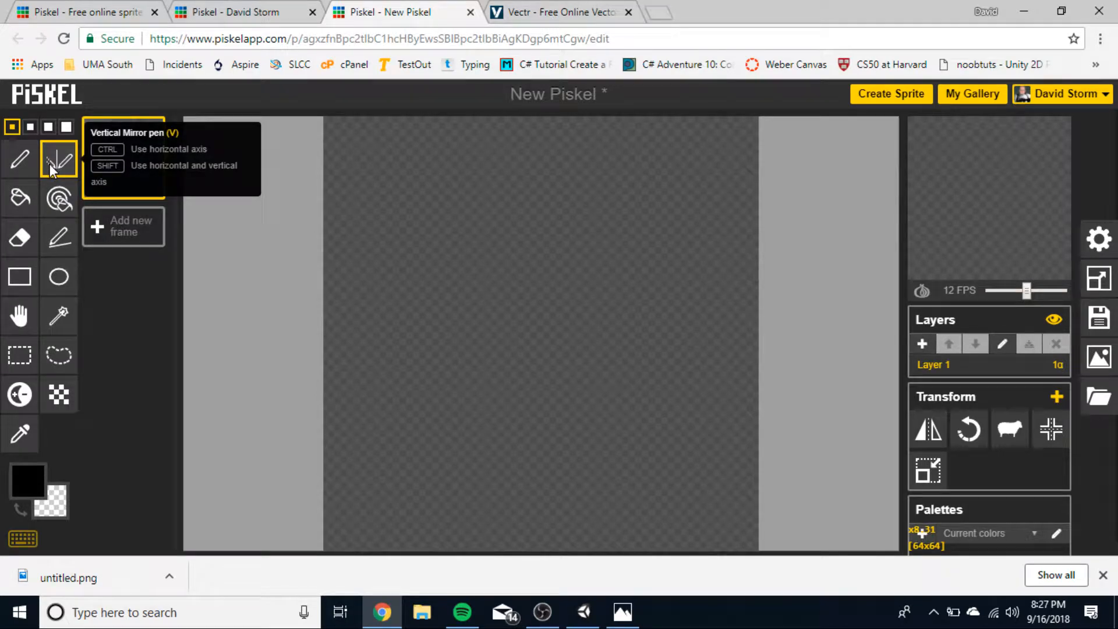
Step: Try curved Mirror pen strokes from the canvas centre, first mirrored on both axes and again with horizontal-axis mirroring, undoing each one
mouse_move(534, 307)
left_mouse_down()
mouse_move(478, 237)
mouse_move(382, 199)
left_mouse_up()
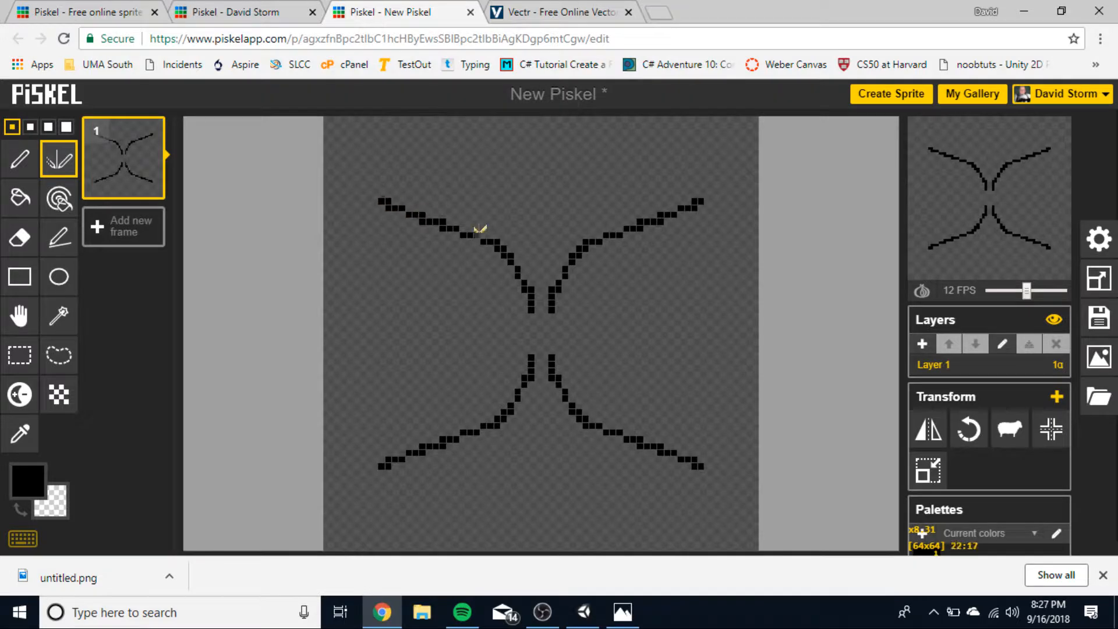
key("ctrl+z")
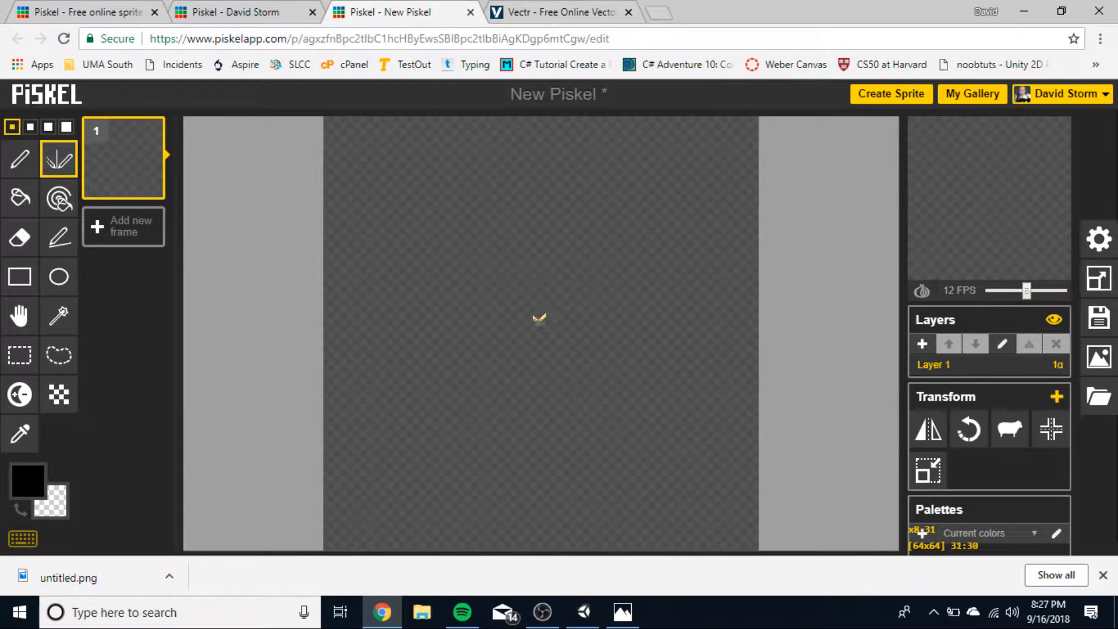
mouse_move(541, 320)
left_mouse_down()
mouse_move(415, 244)
mouse_move(399, 204)
mouse_move(414, 164)
mouse_move(503, 125)
left_mouse_up()
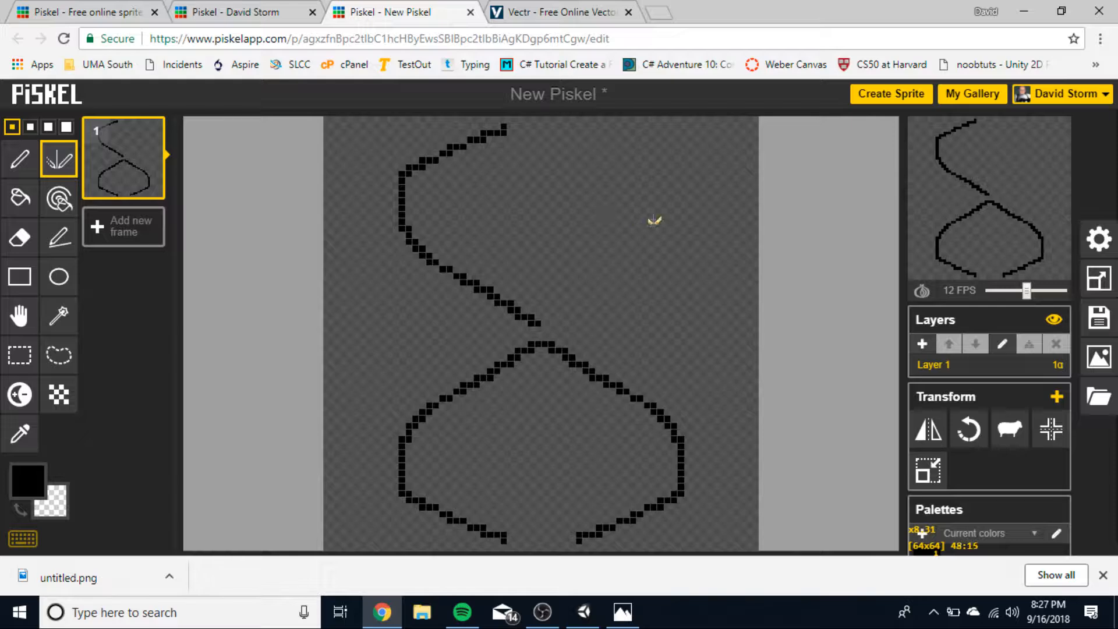
key("ctrl+z")
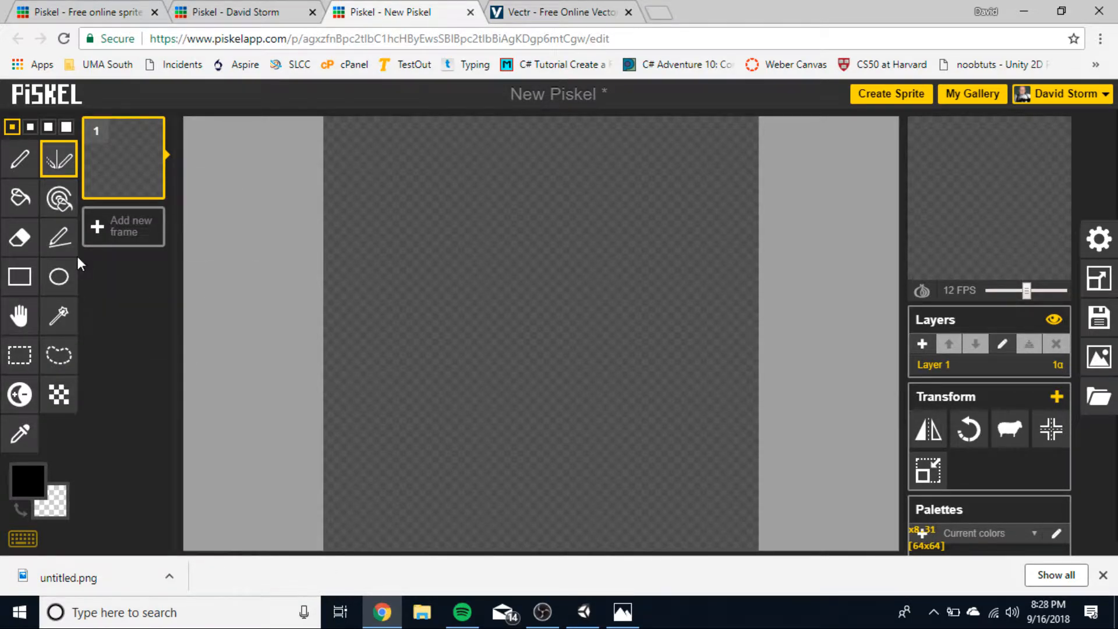
Step: Draw a black rectangle outline about 61 x 31 px across the middle of the canvas with a 2-pixel pen size
left_click(20, 280)
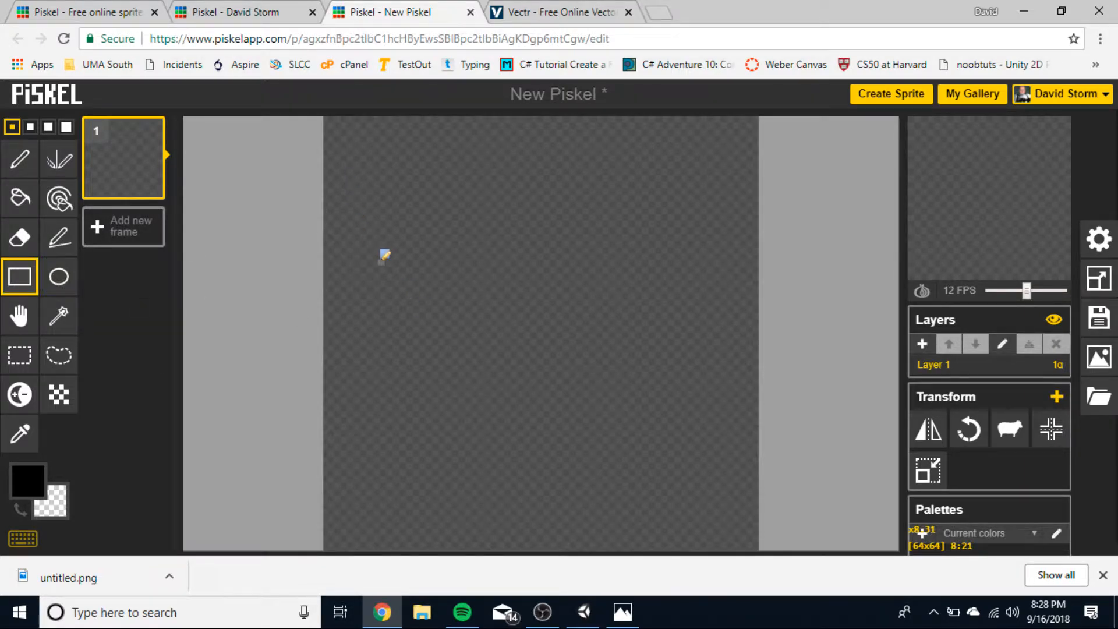
left_click(29, 483)
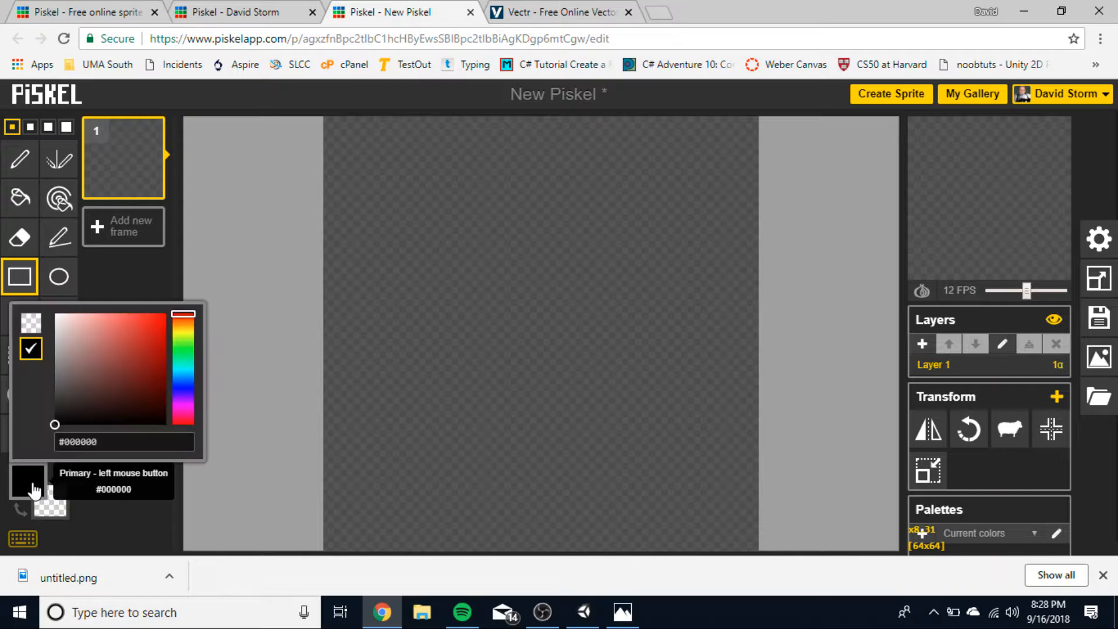
left_click(30, 126)
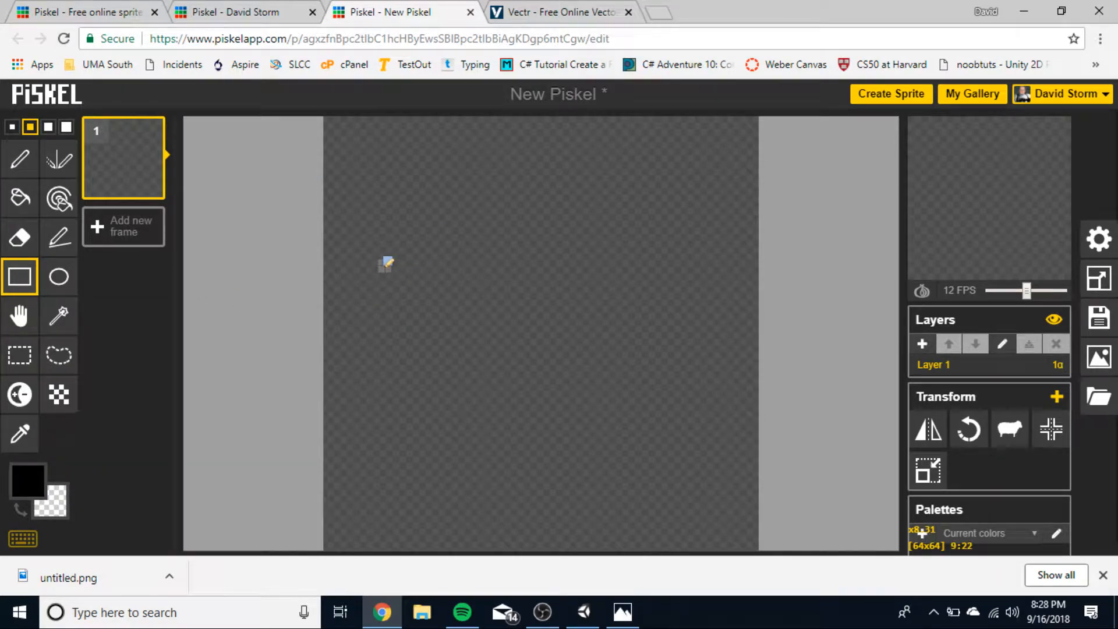
left_click_drag(340, 205, 750, 407)
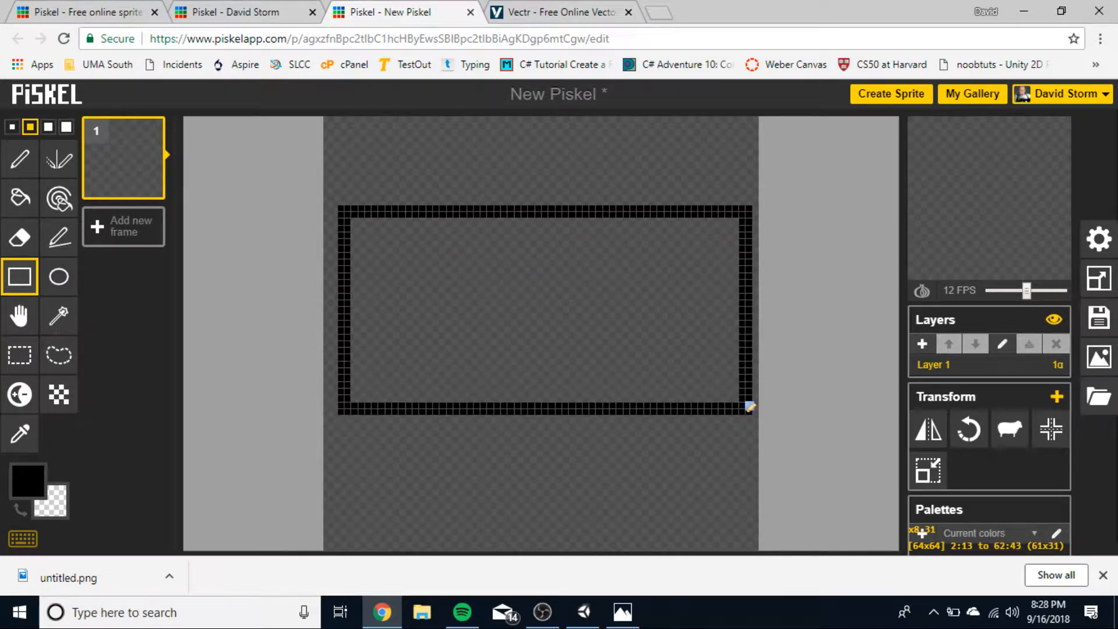
Step: Fill the inside of the rectangle with bright red using the Paint bucket tool
key("b")
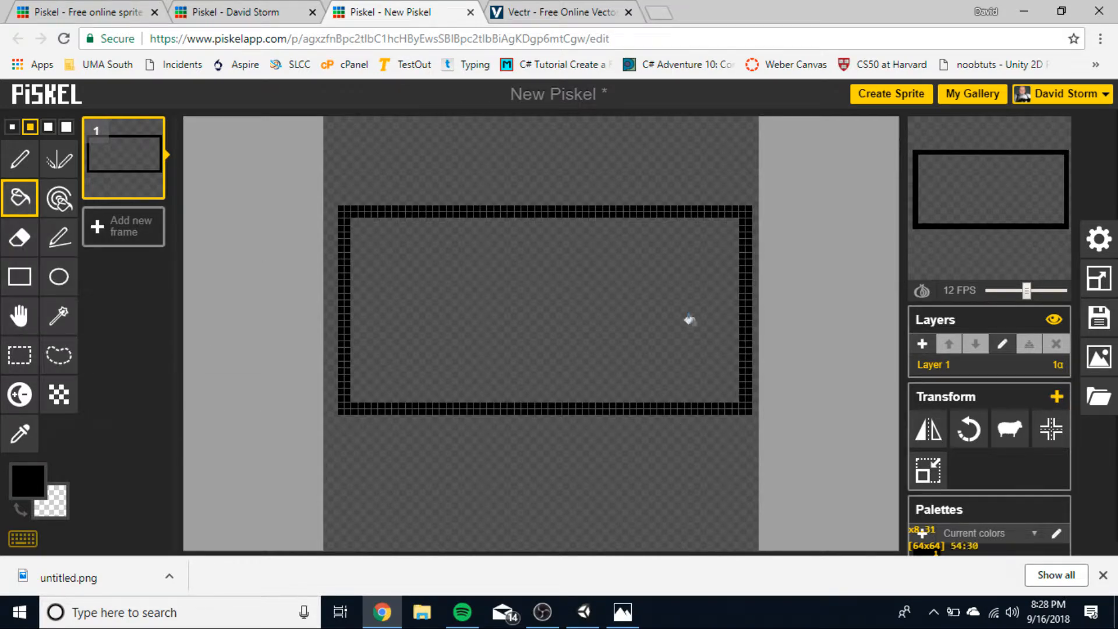
left_click(28, 480)
left_click(137, 365)
left_click(145, 356)
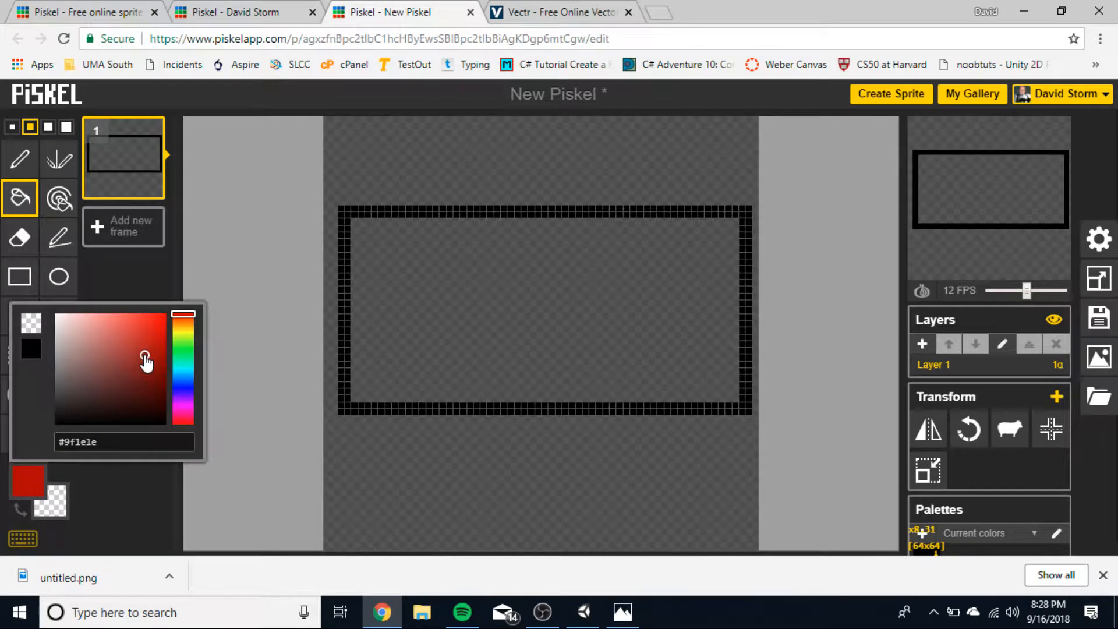
mouse_move(145, 356)
left_mouse_down()
mouse_move(120, 376)
mouse_move(167, 352)
mouse_move(166, 332)
left_mouse_up()
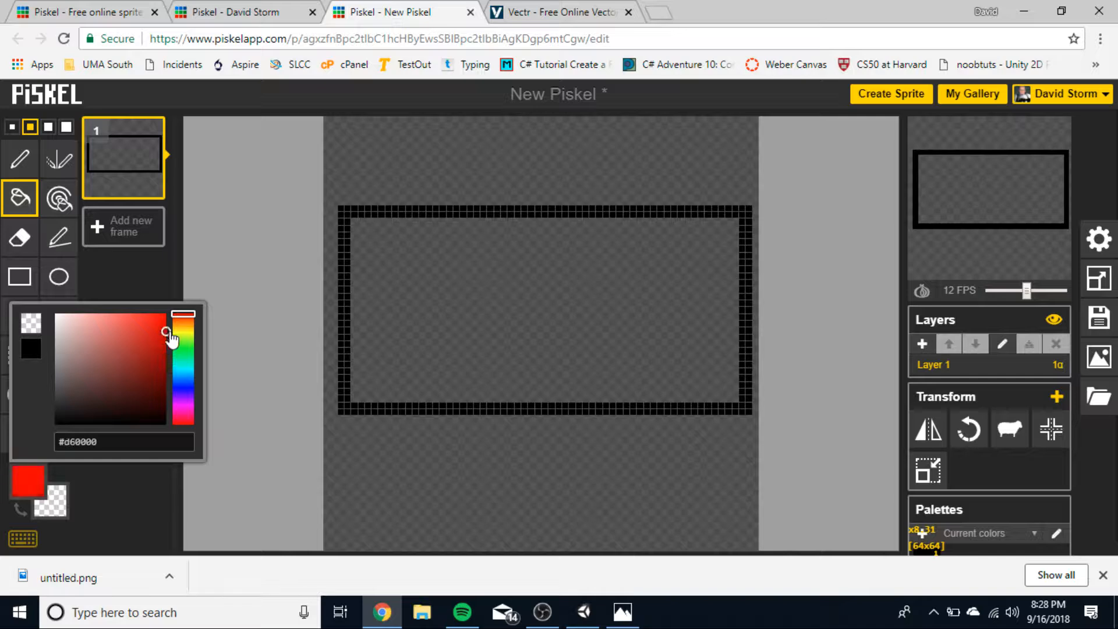
left_click(417, 303)
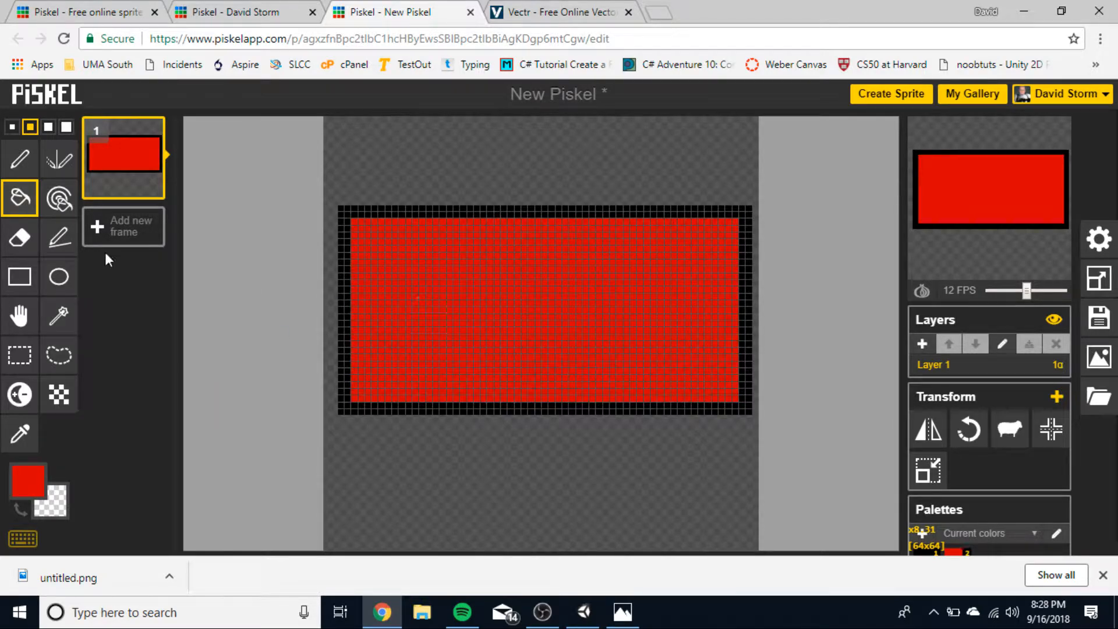
Step: Draw black detail lines inside the brick, running along its upper edge and down its right side, using the Pen and Stroke tools
left_click(19, 159)
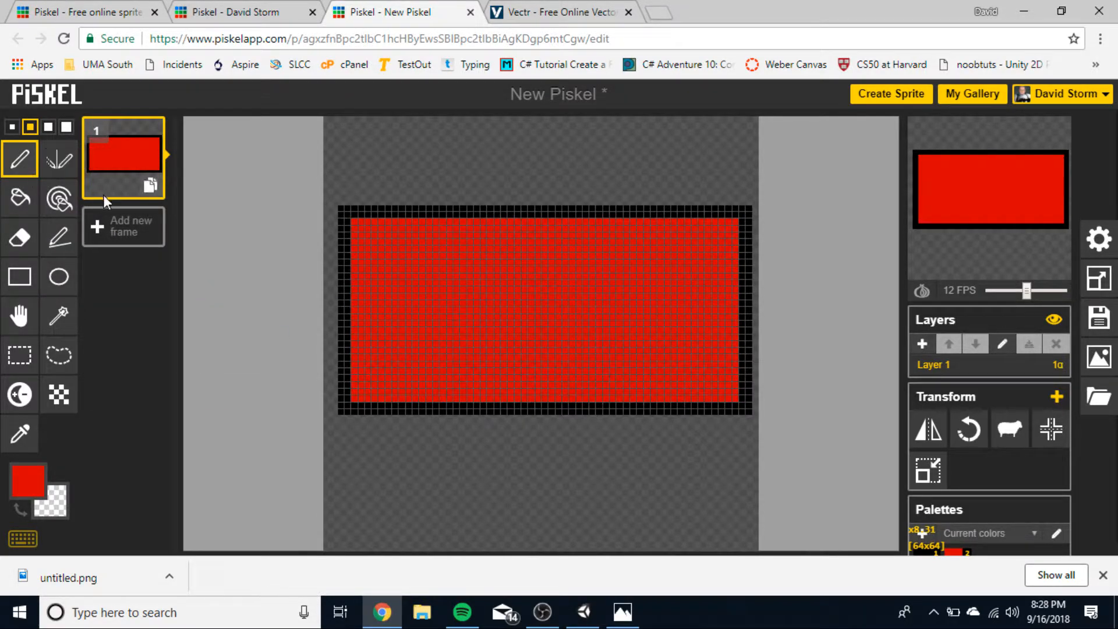
left_click(23, 481)
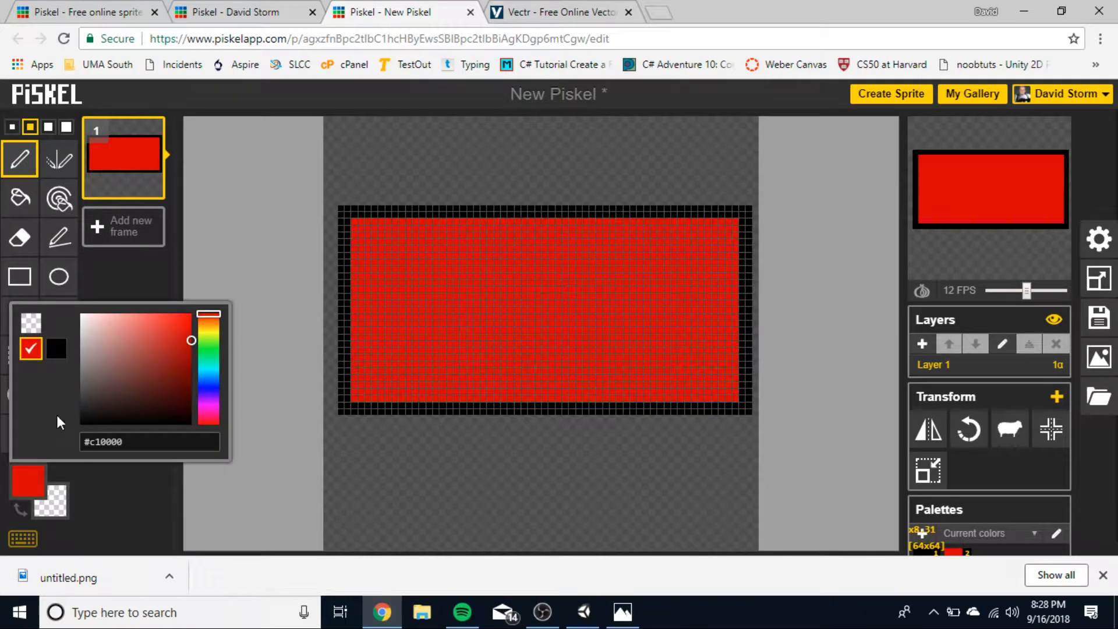
left_click(51, 348)
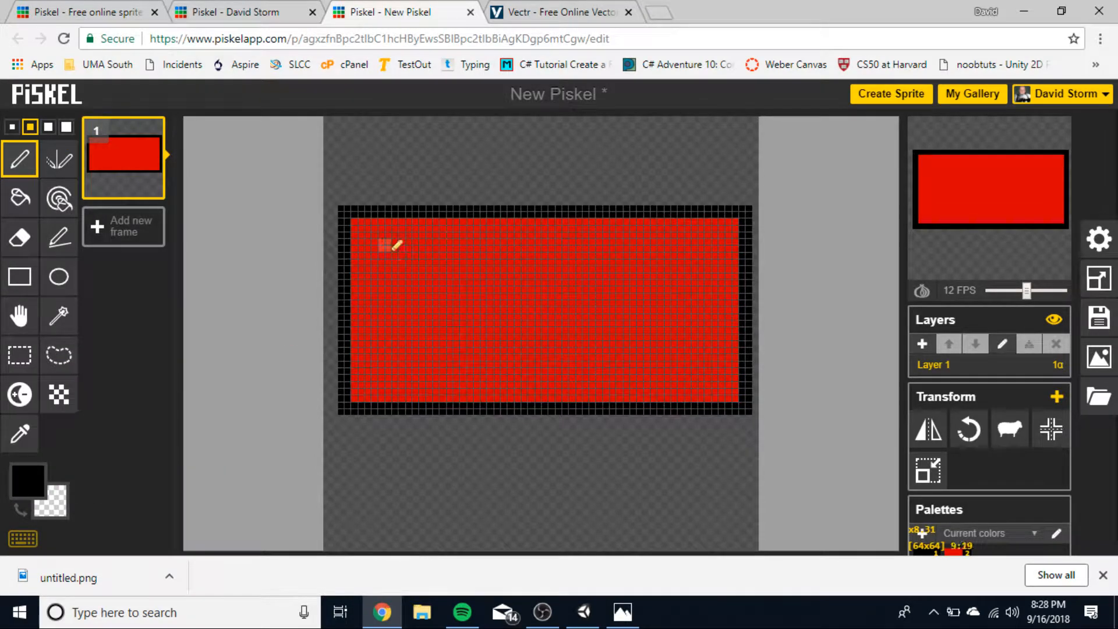
left_click_drag(379, 245, 685, 245)
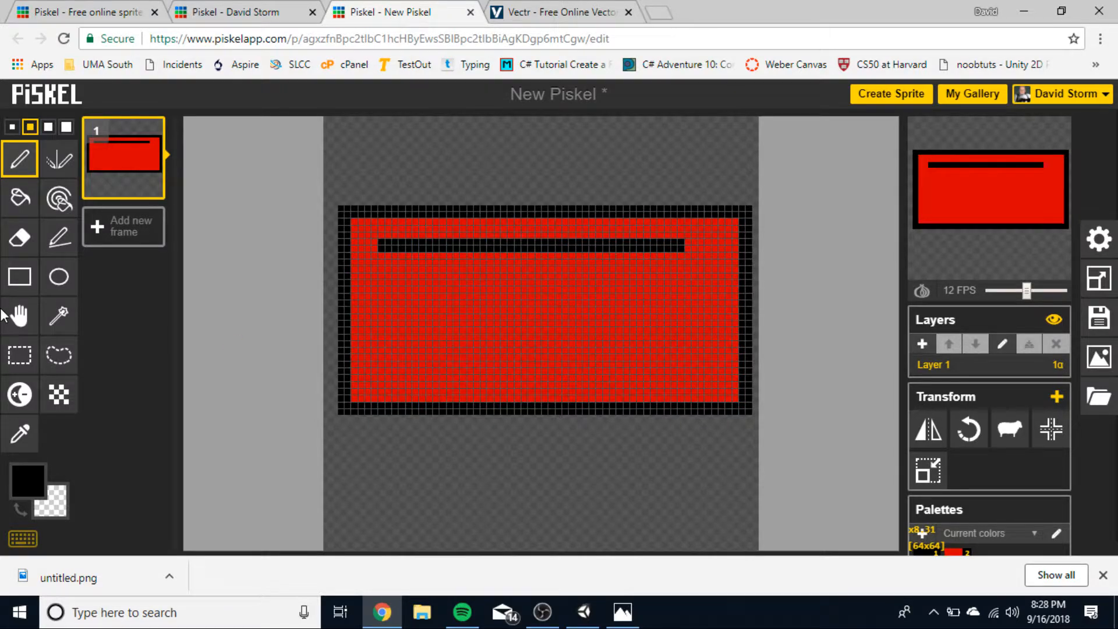
left_click(59, 237)
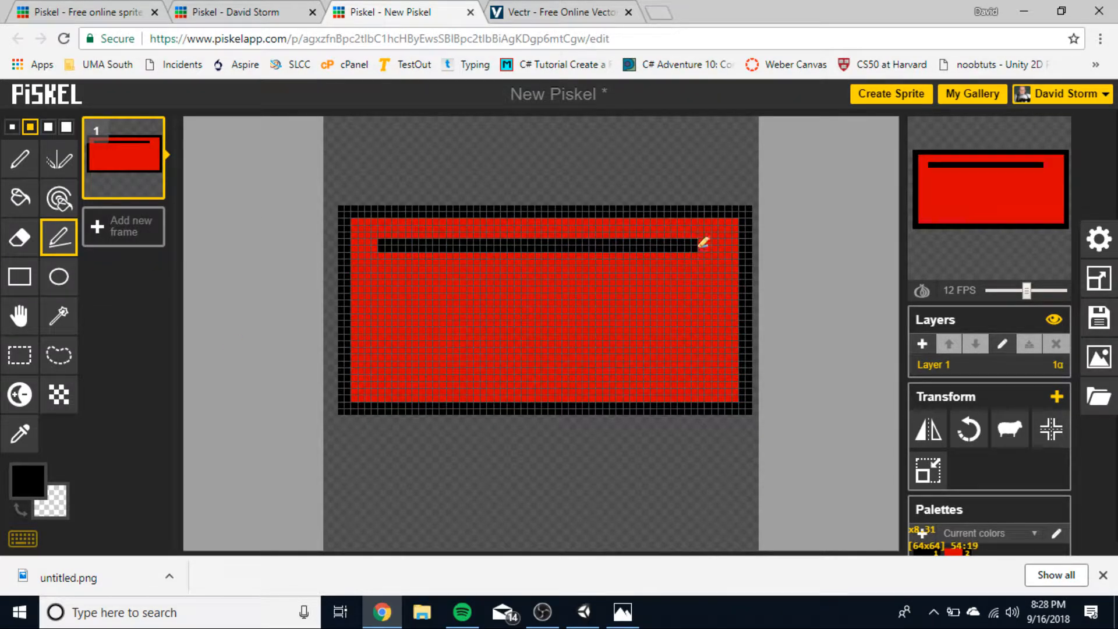
left_click_drag(703, 246, 707, 369)
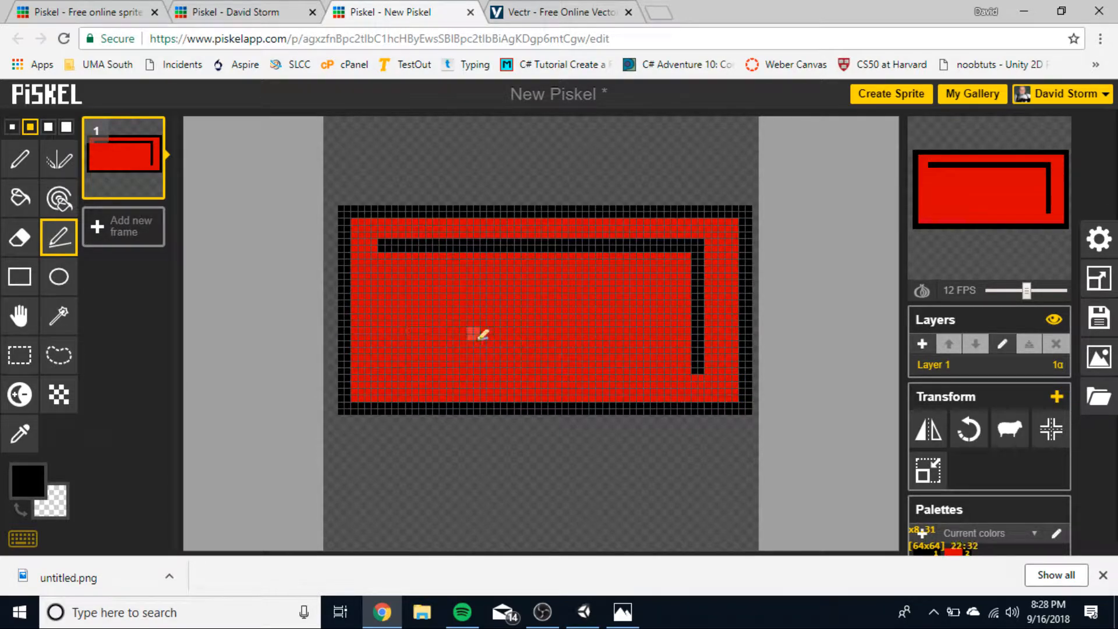
Step: Try short vertical and horizontal Stroke lines forming a corner at the brick's lower left, and undo both
mouse_move(388, 312)
left_mouse_down()
mouse_move(390, 373)
mouse_move(464, 367)
left_mouse_up()
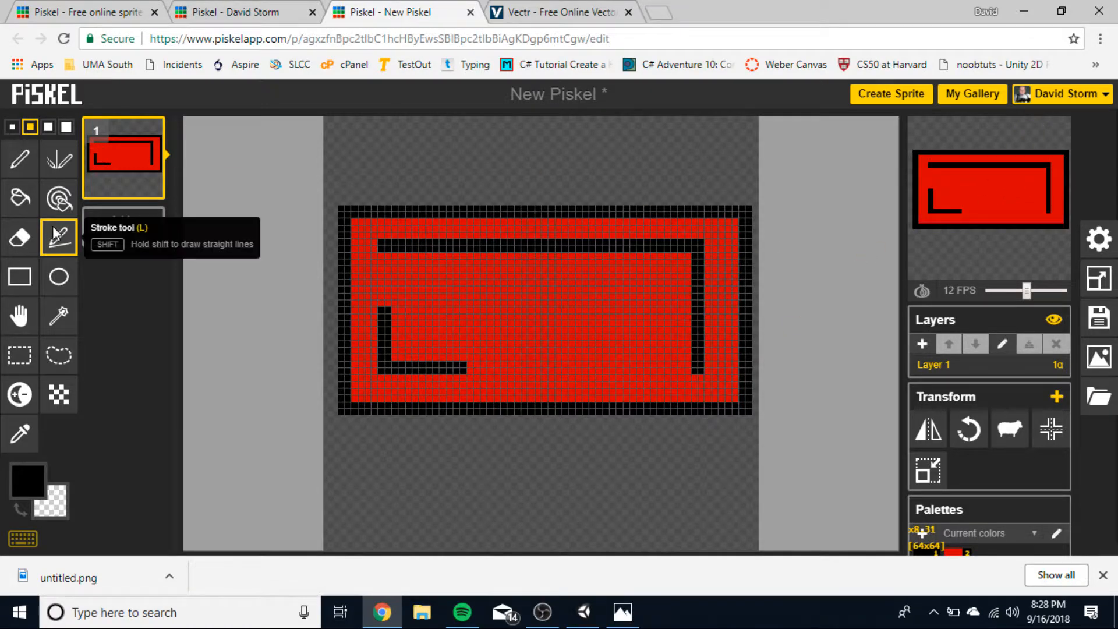
key("ctrl+z")
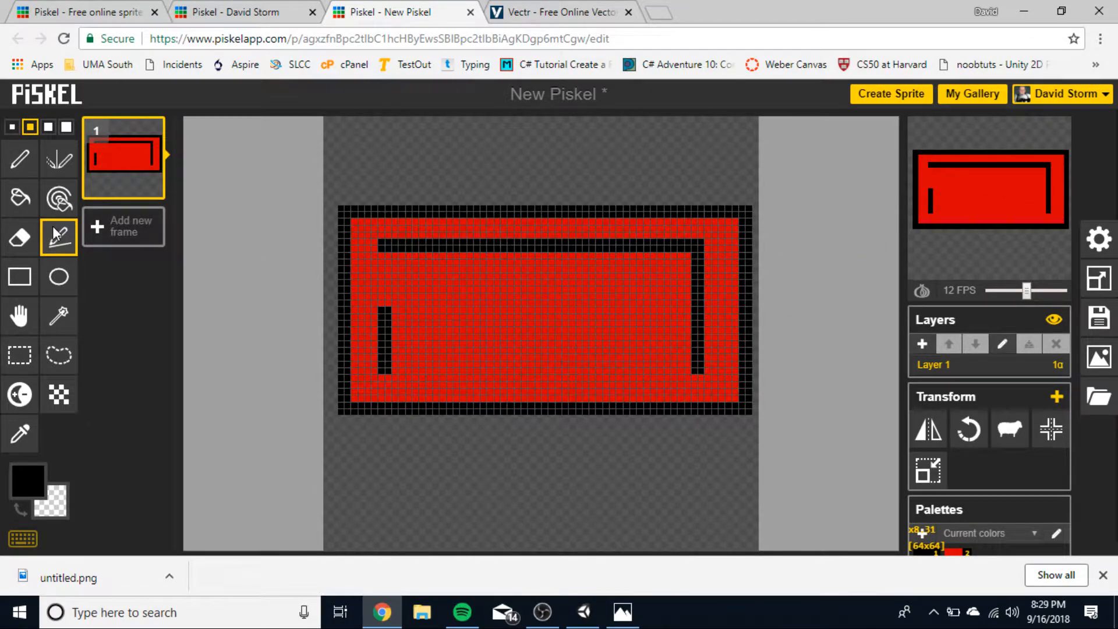
key("ctrl+z")
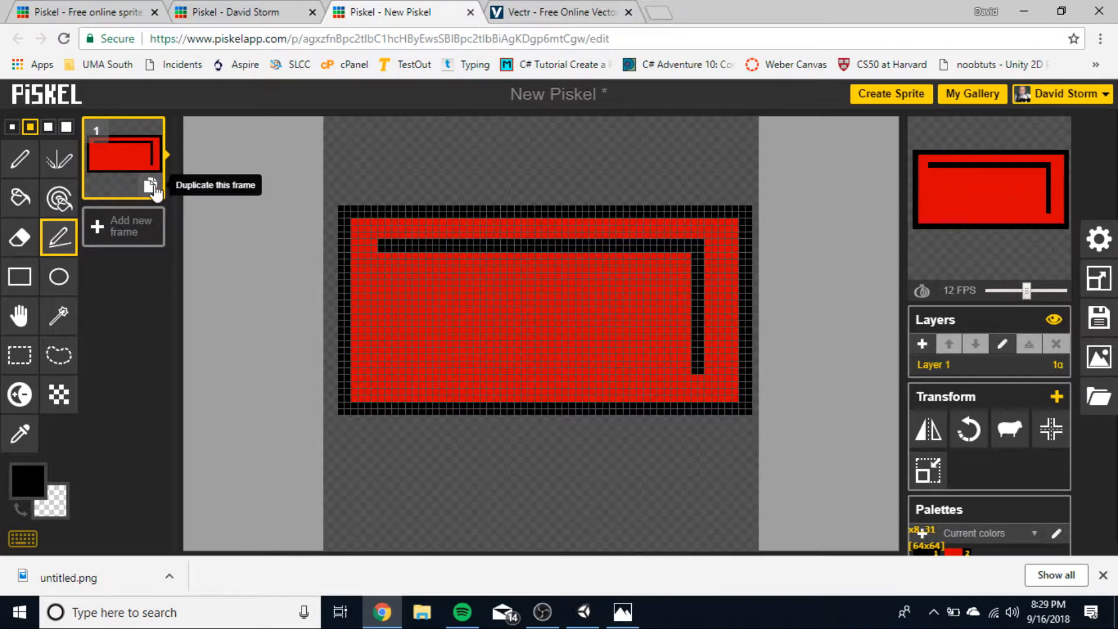
Step: Duplicate the red brick frame and repaint all red pixels in the copy blue
left_click(151, 187)
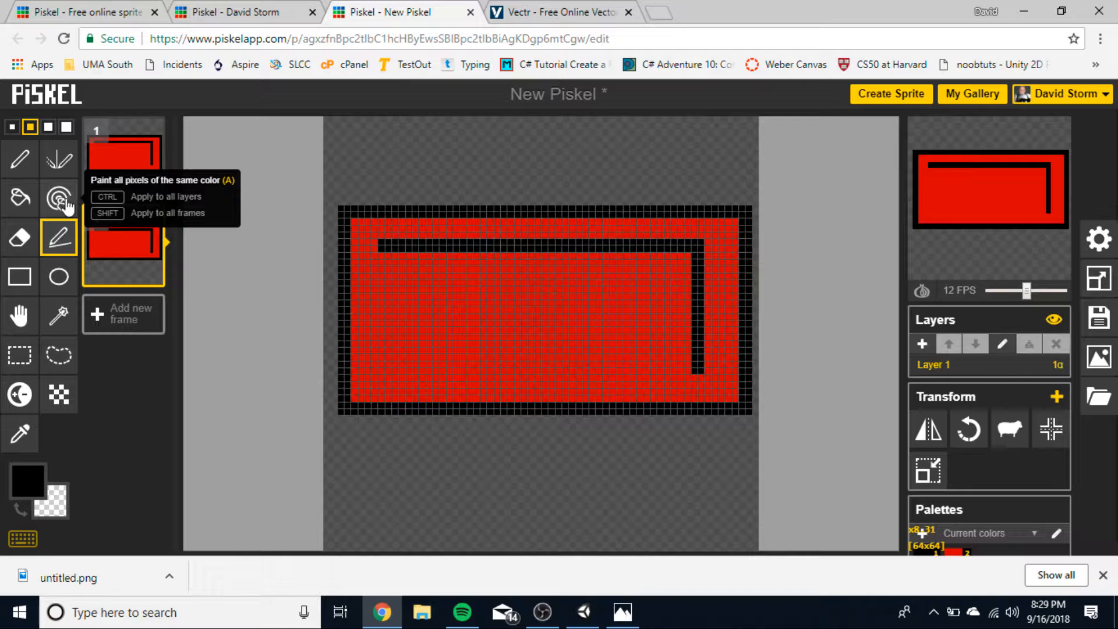
left_click(68, 204)
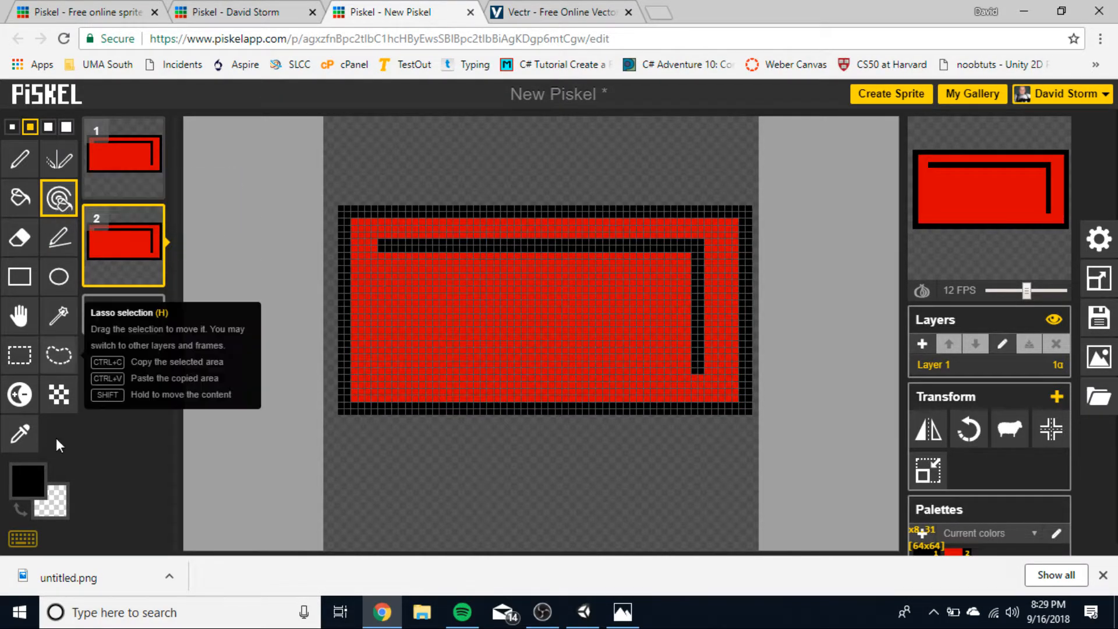
left_click(28, 480)
left_click_drag(176, 347, 209, 386)
left_click(402, 312)
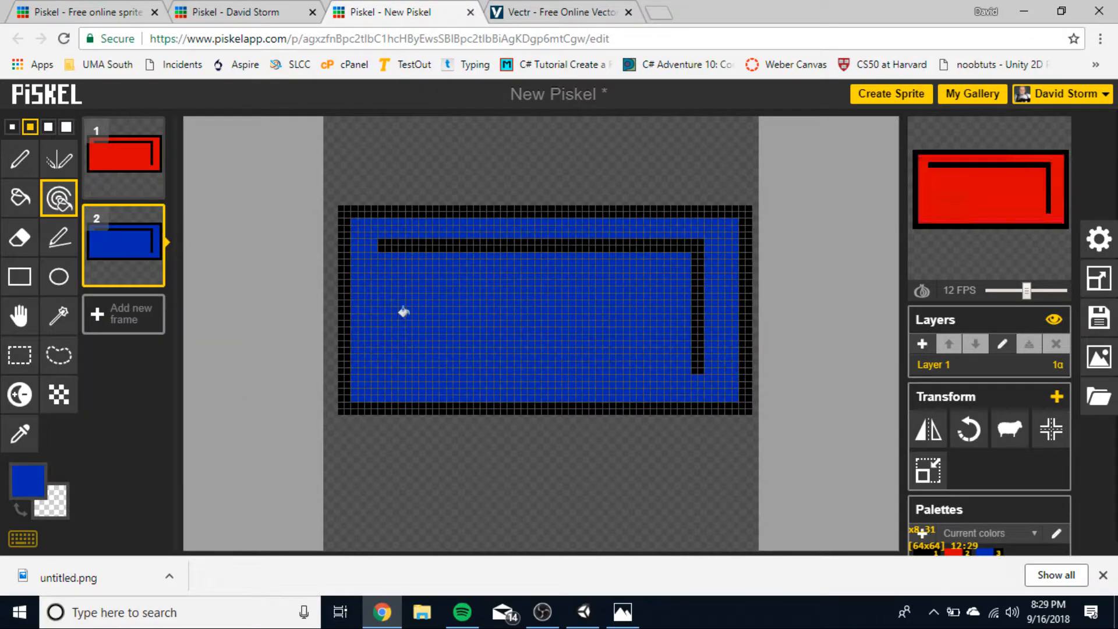
Step: Set the animation preview speed to 0 FPS
mouse_move(953, 242)
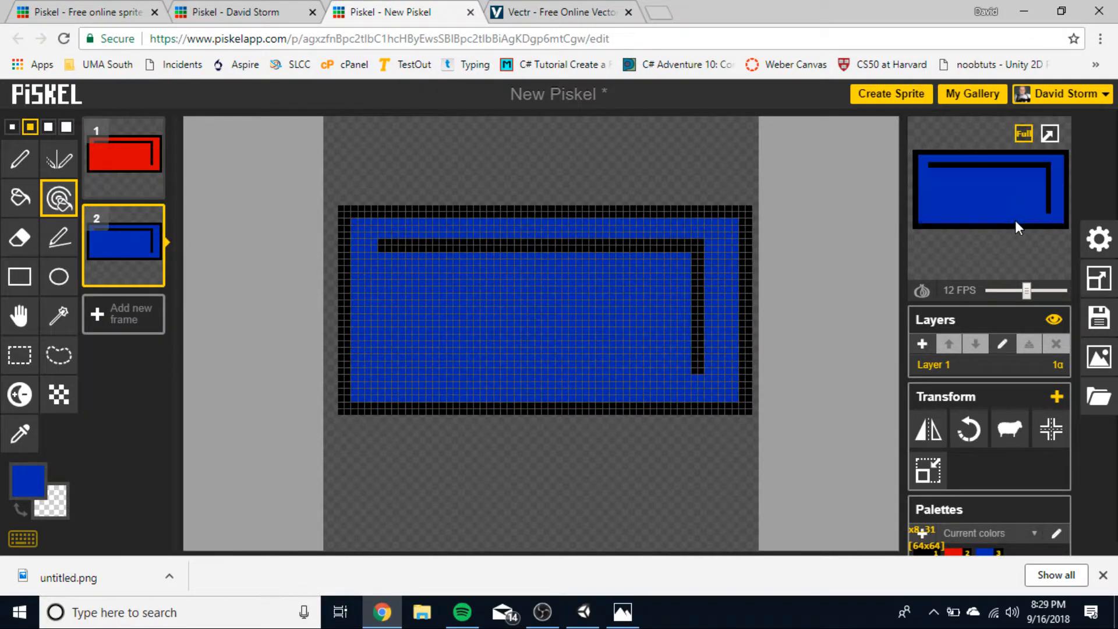
left_click_drag(1026, 292, 987, 292)
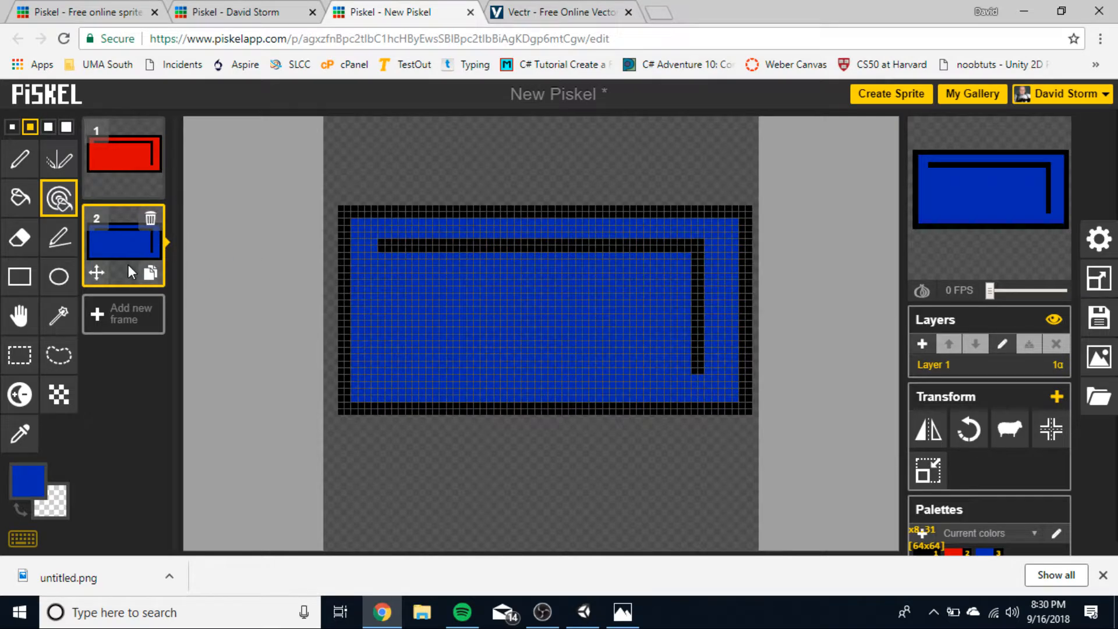
Step: Duplicate the blue brick frame and repaint all blue pixels in the copy dark green
left_click(150, 273)
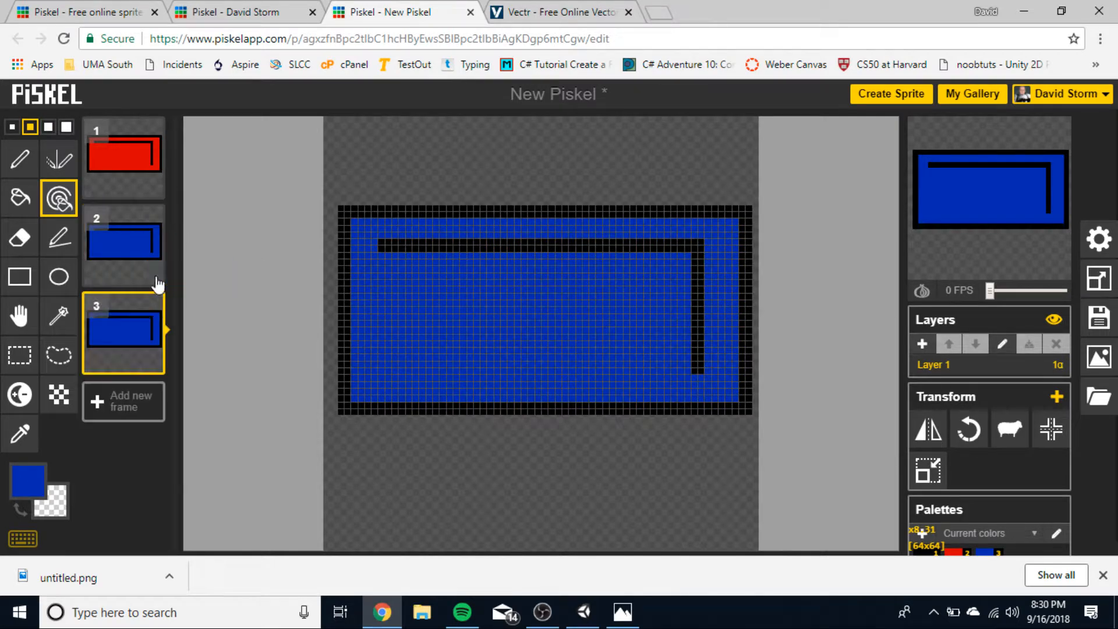
left_click(35, 477)
left_click_drag(200, 384, 211, 353)
left_click(396, 311)
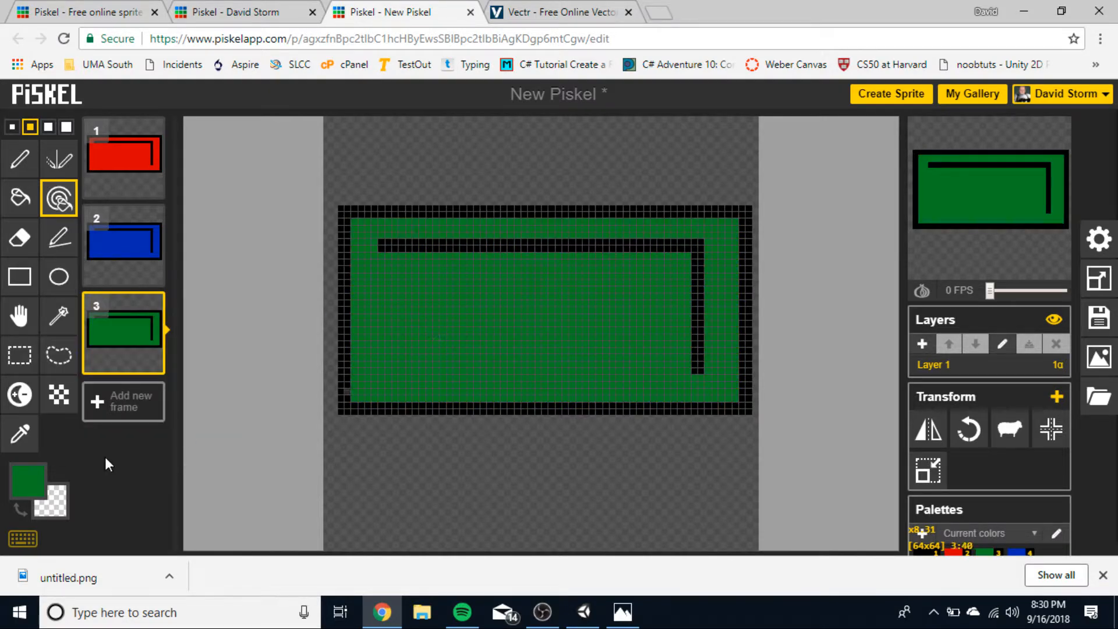
Step: Duplicate the green brick frame and repaint all green pixels in the copy bright yellow
left_click(150, 358)
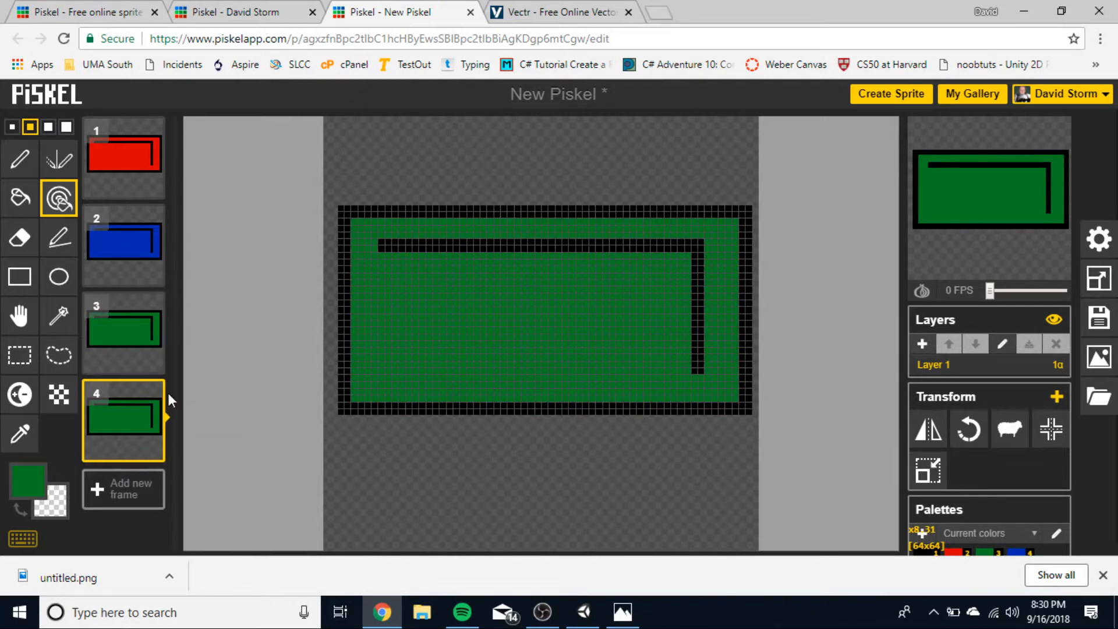
left_click(17, 490)
left_click(140, 373)
left_click_drag(218, 353, 210, 330)
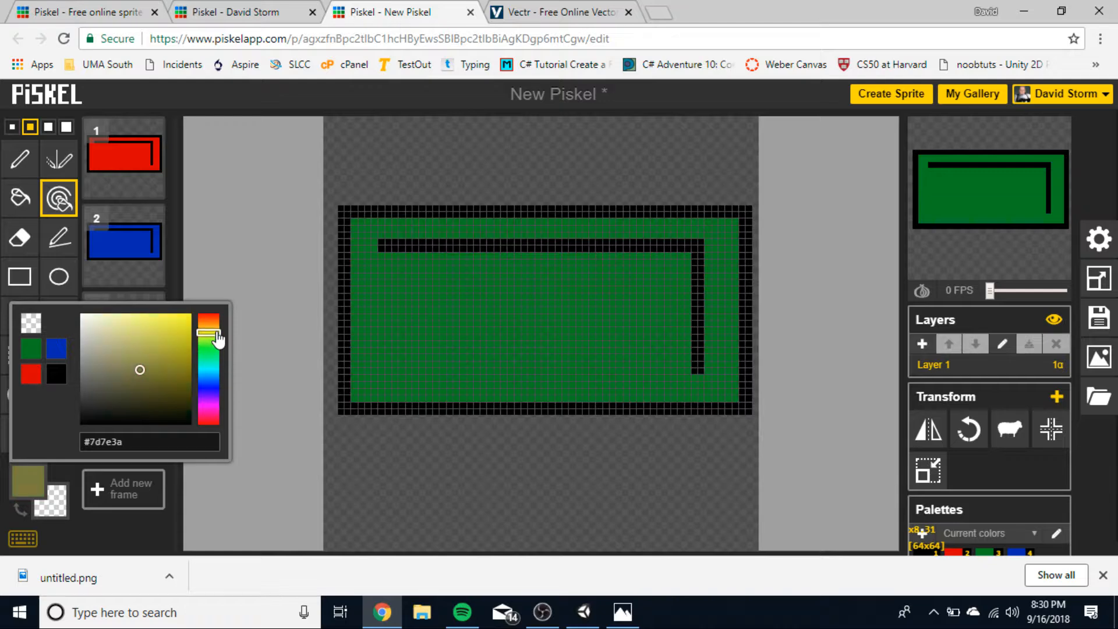
left_click_drag(119, 357, 195, 314)
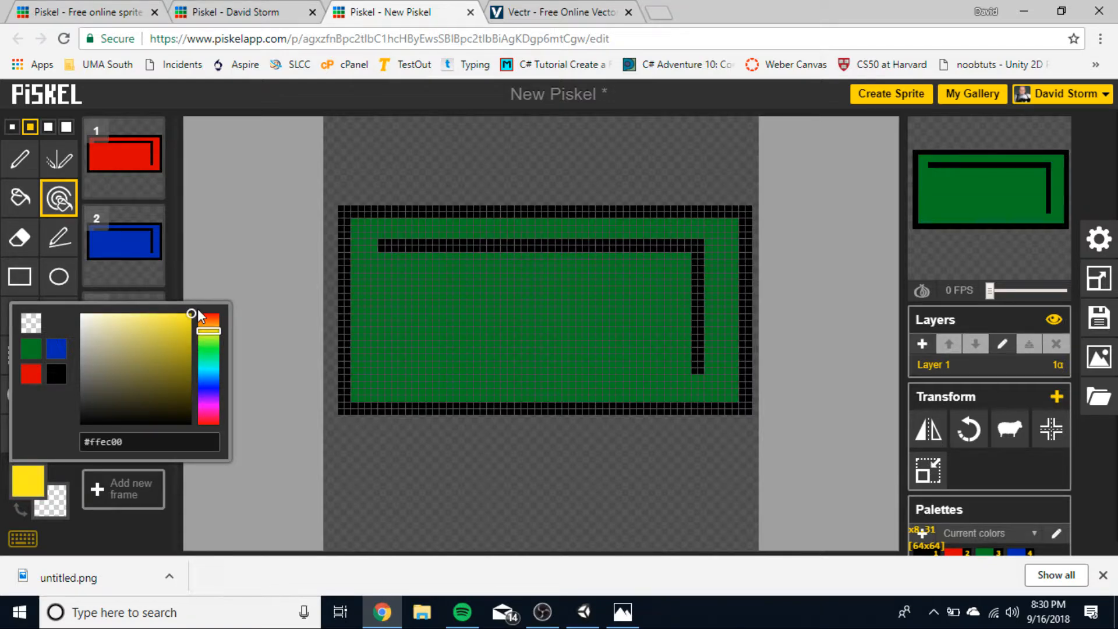
left_click(426, 332)
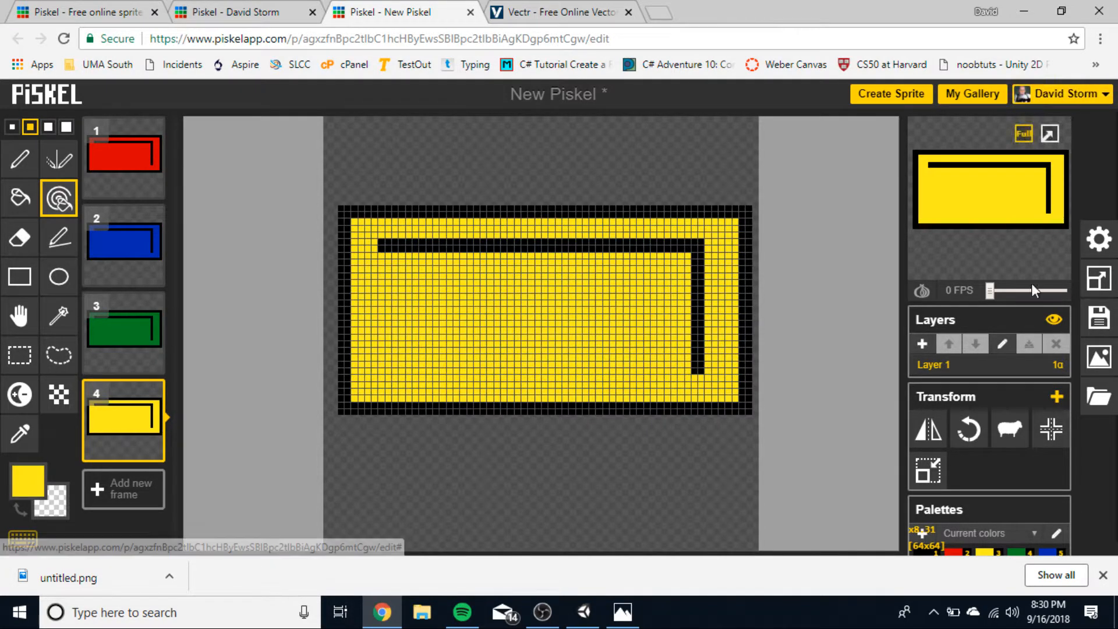
Step: Title the sprite "Arkanoid Bricks" and save it to the online gallery
left_click(1099, 319)
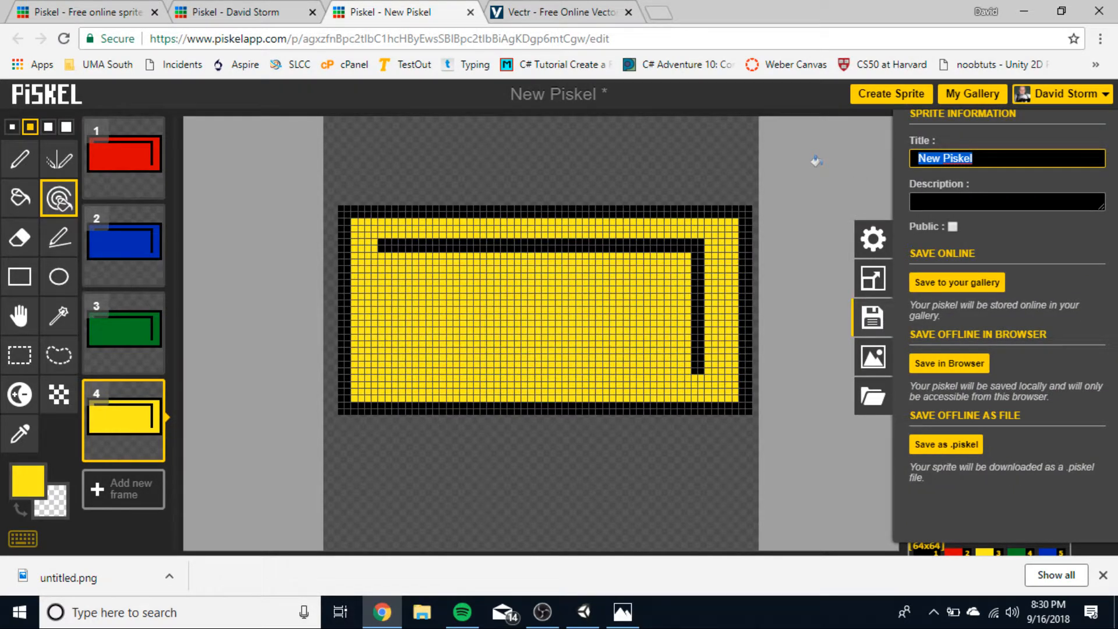
type("Arkanoid Bricks")
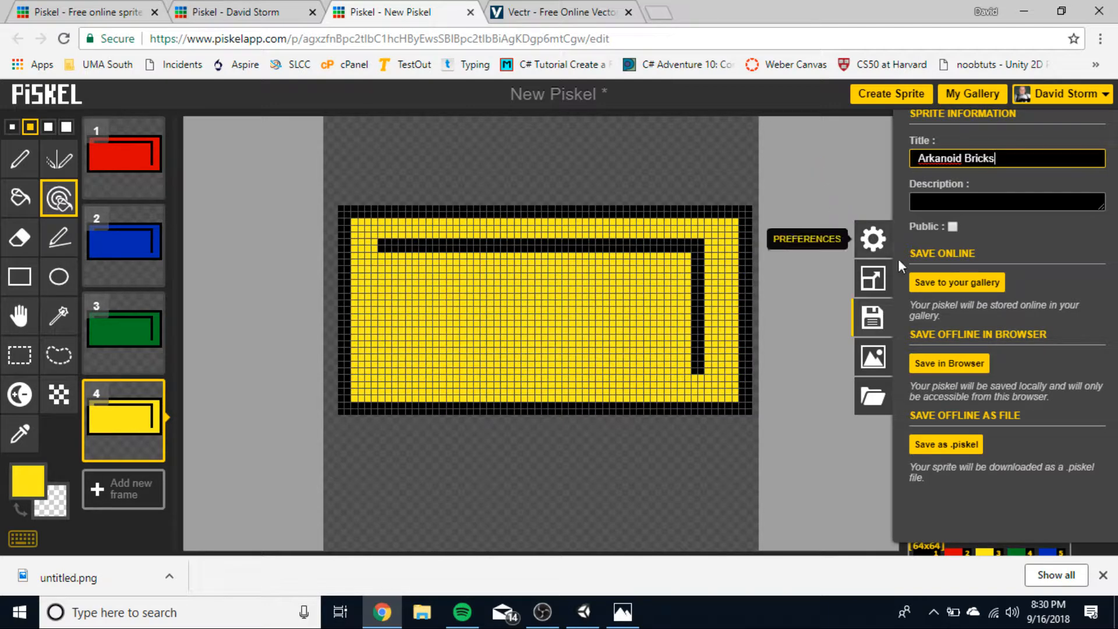
left_click(938, 282)
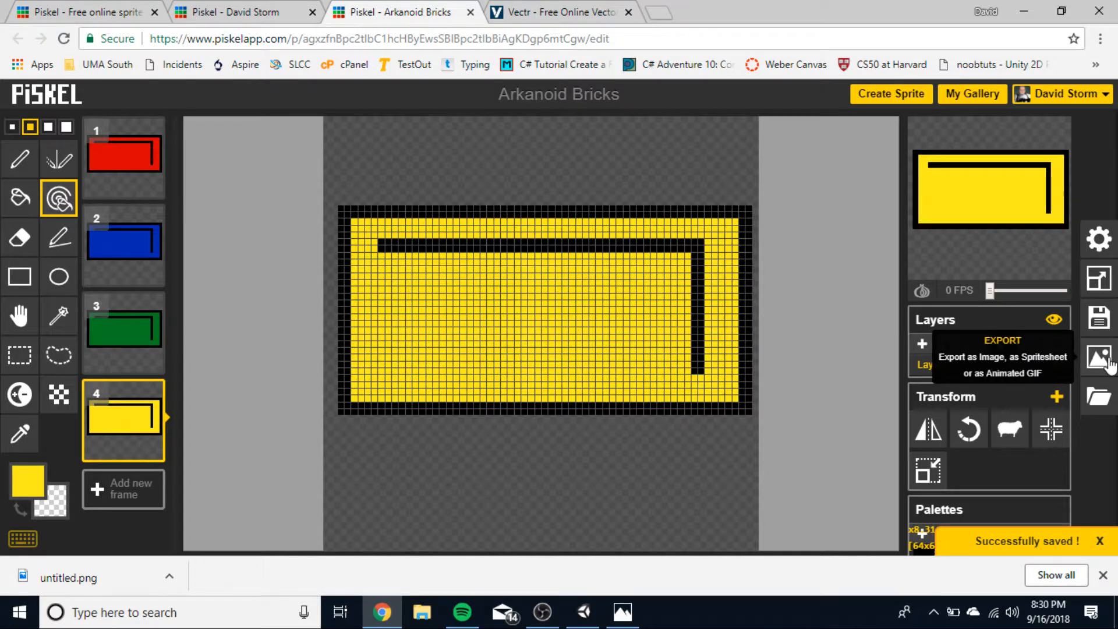
Step: Export all frames as a PNG spritesheet with 2 columns and 2 rows, and open the downloaded Arkanoid Bricks.png
left_click(1086, 361)
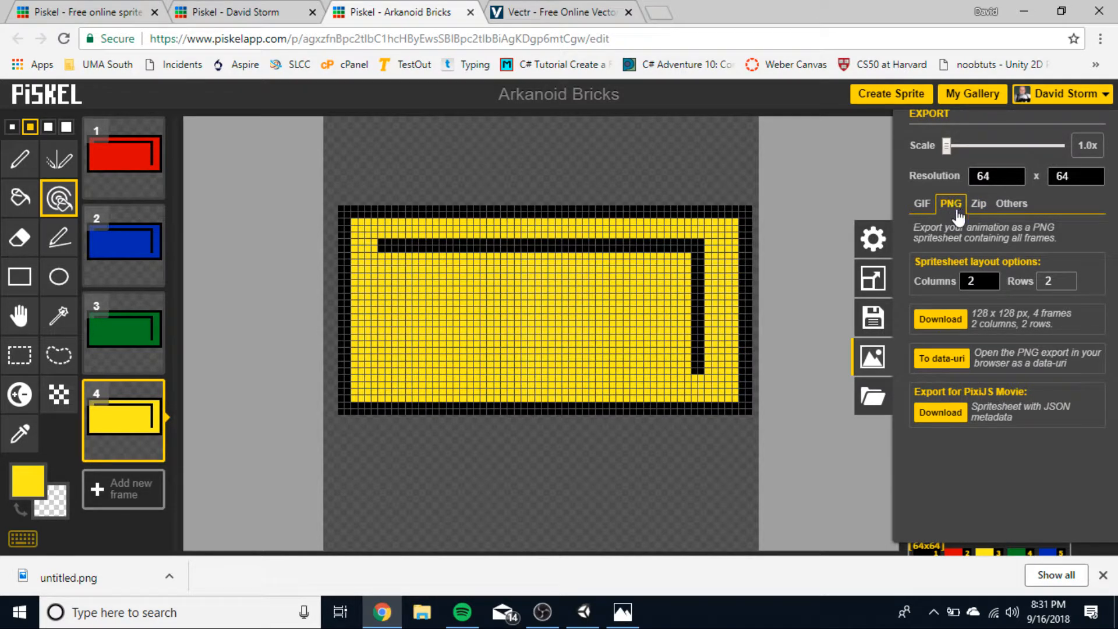
left_click(949, 322)
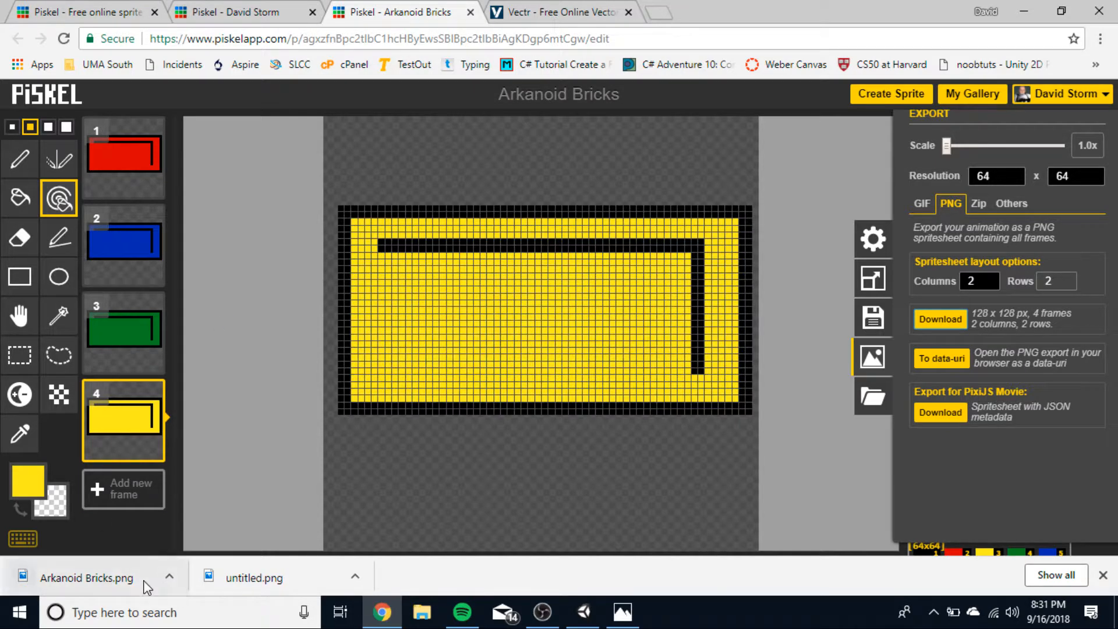
left_click(169, 577)
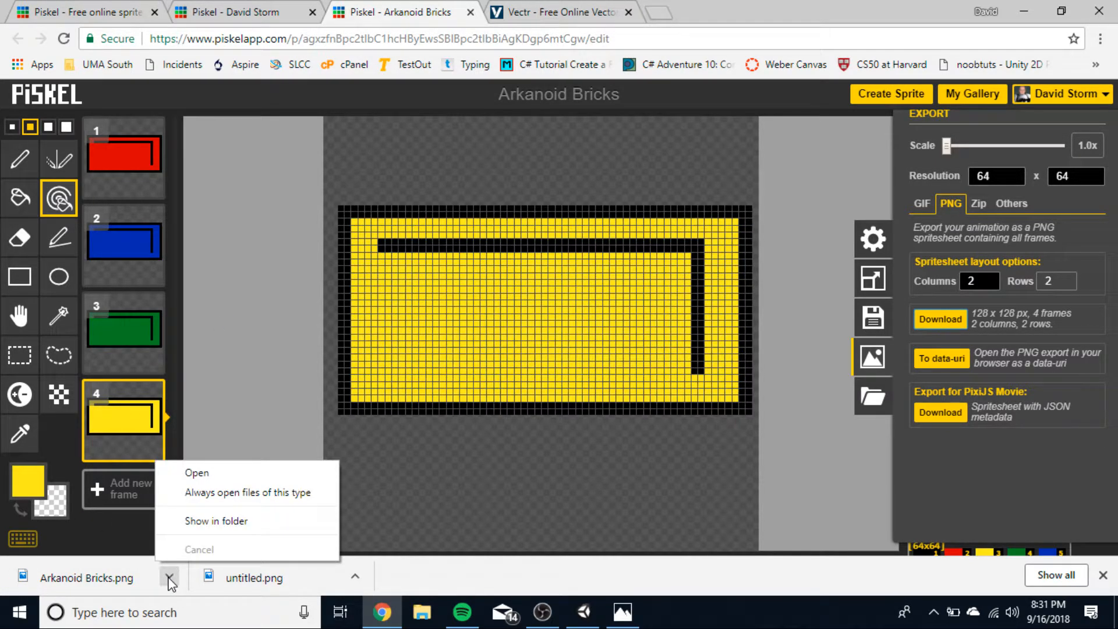
left_click(204, 473)
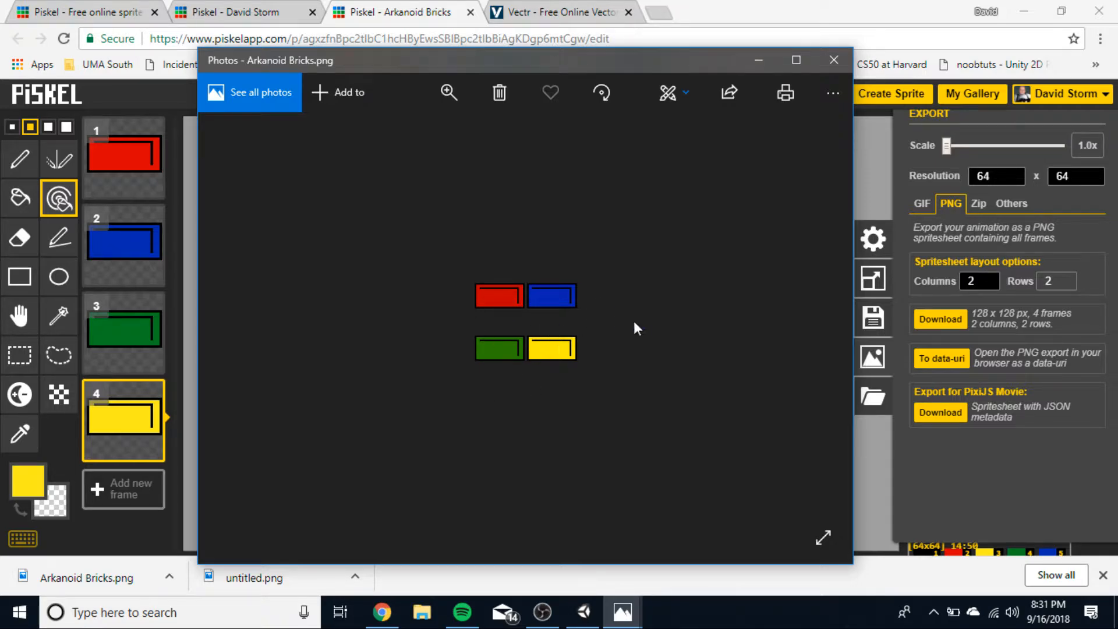
Step: Close the image preview, switch to Unity, and delete the PaintDrop and untitled images from the project's Assets folder
left_click(843, 61)
left_click(583, 611)
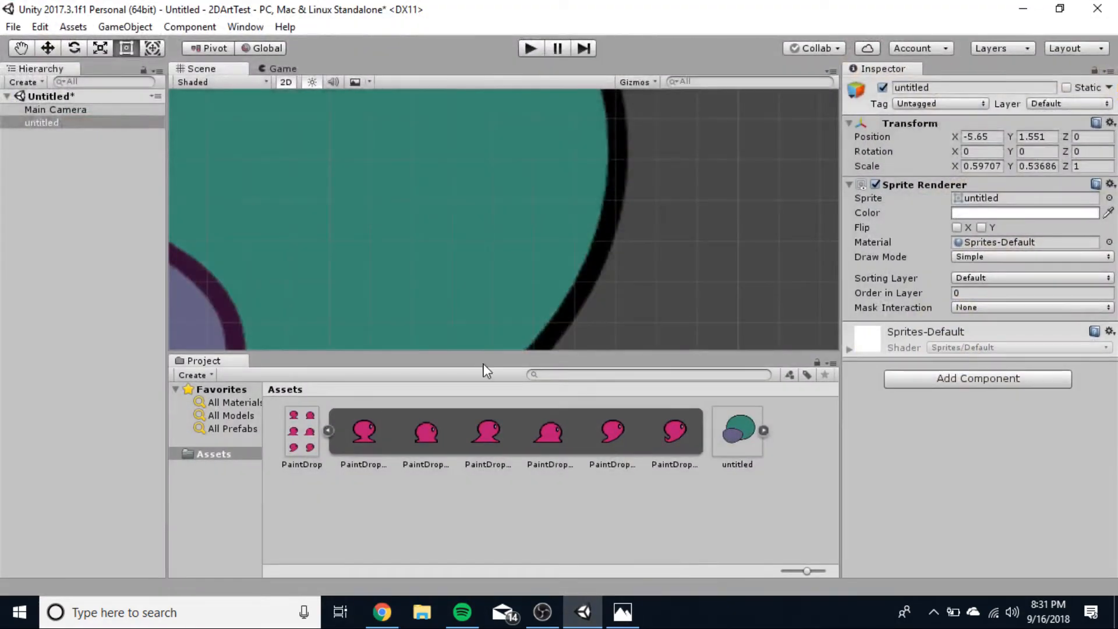
left_click(304, 460)
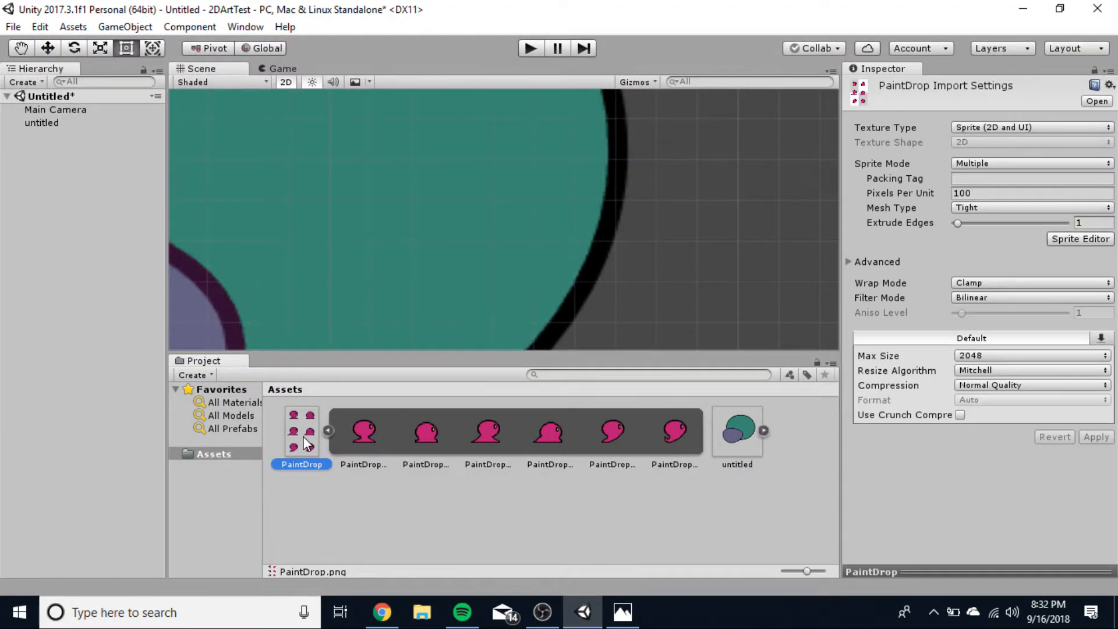
key("Delete")
left_click(589, 339)
left_click(285, 434)
key("Delete")
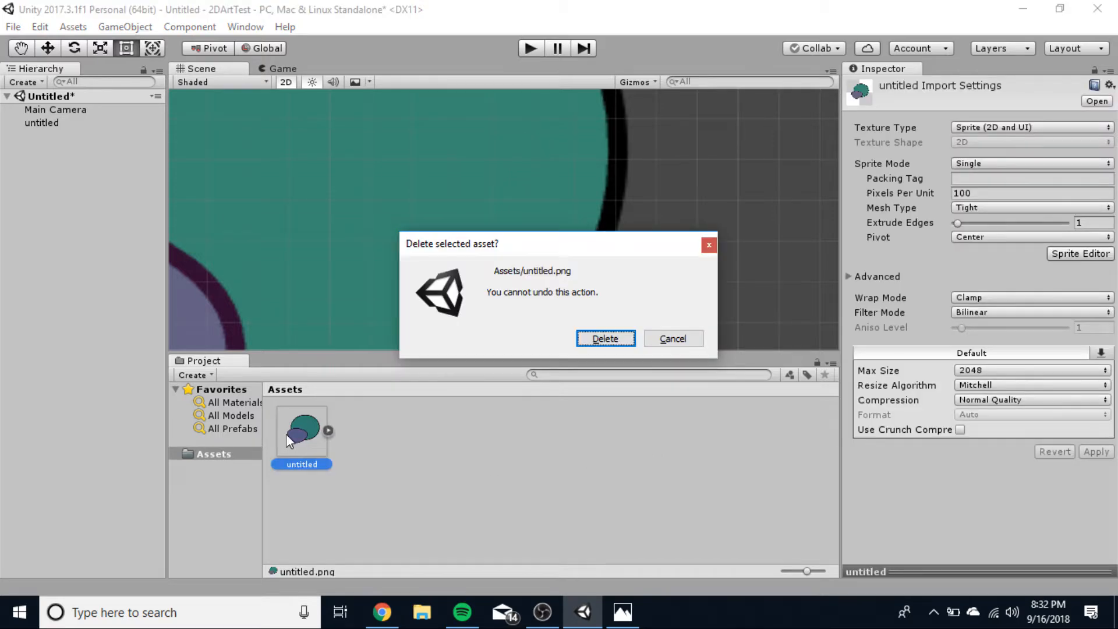
left_click(605, 338)
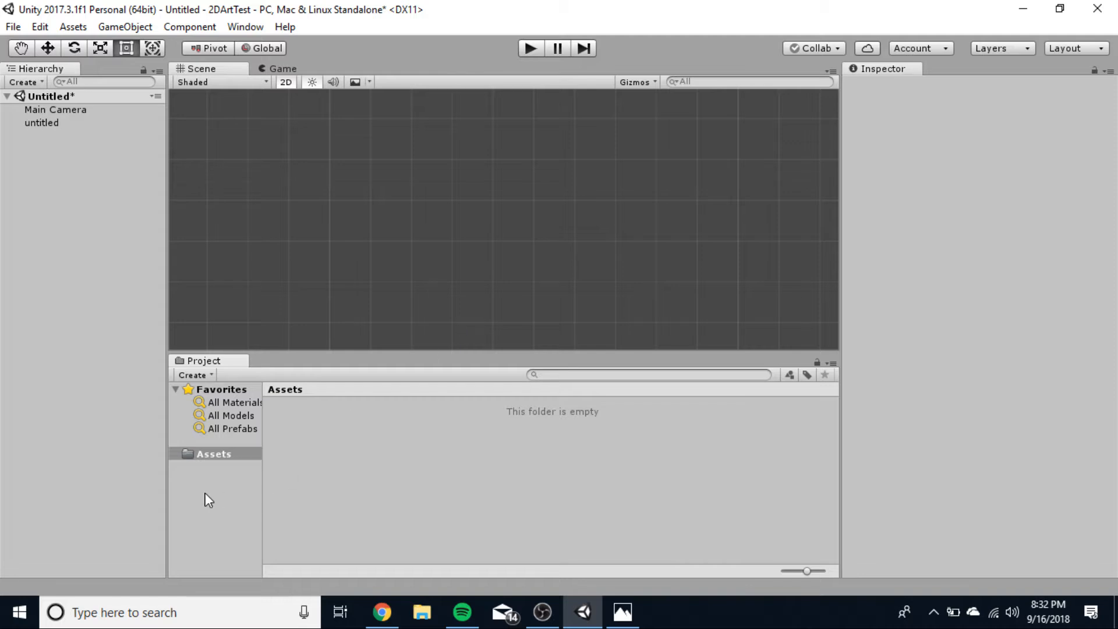
Step: Import Arkanoid Bricks.png into the Assets folder, searching Downloads for "arkanoi" to find it
right_click(337, 446)
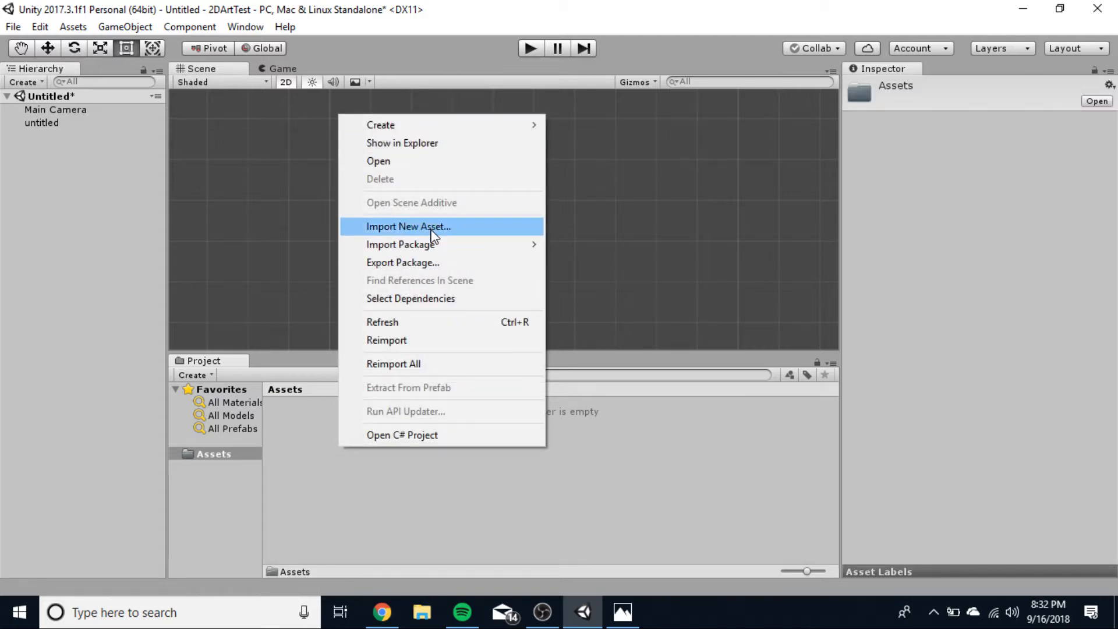
left_click(432, 235)
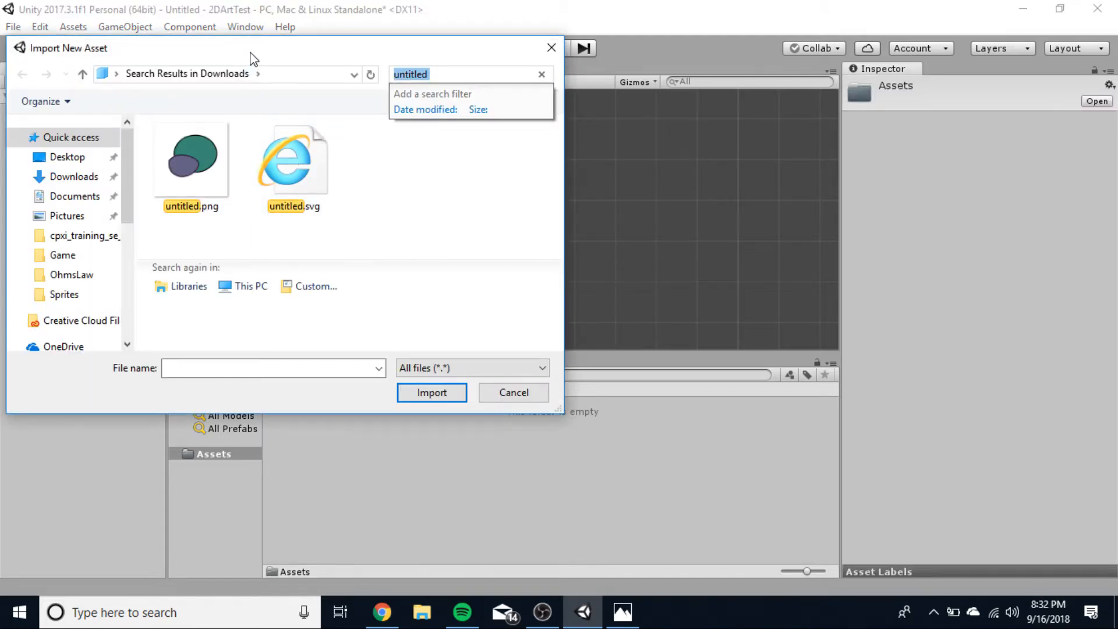
left_click(451, 73)
key("BackSpace")
key("BackSpace")
key("BackSpace")
key("BackSpace")
key("BackSpace")
key("BackSpace")
key("BackSpace")
key("BackSpace")
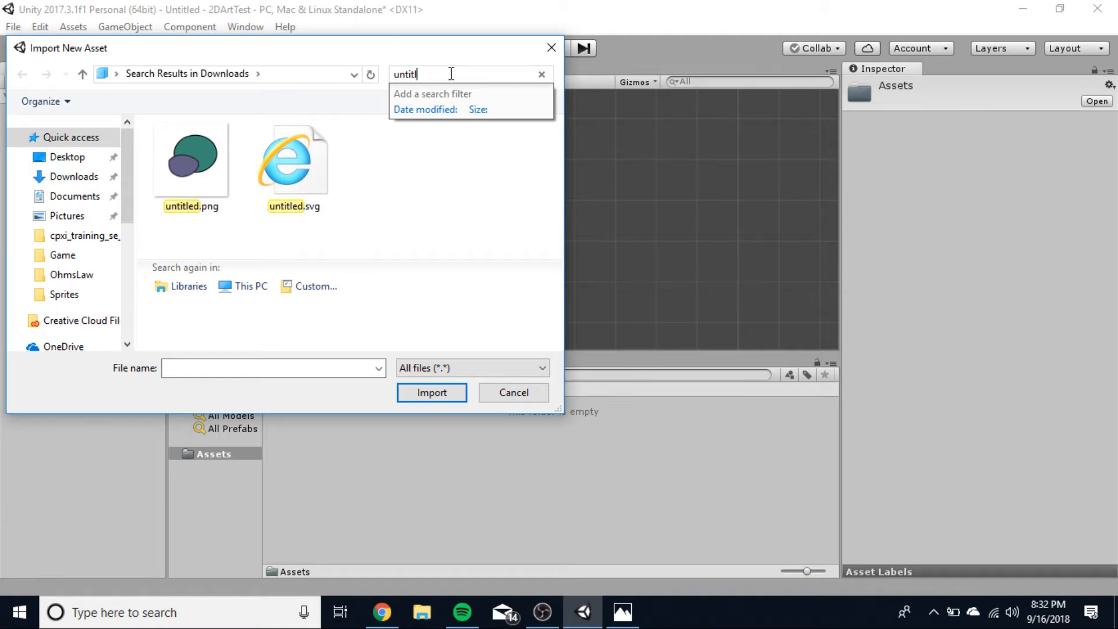
type("arkanoi")
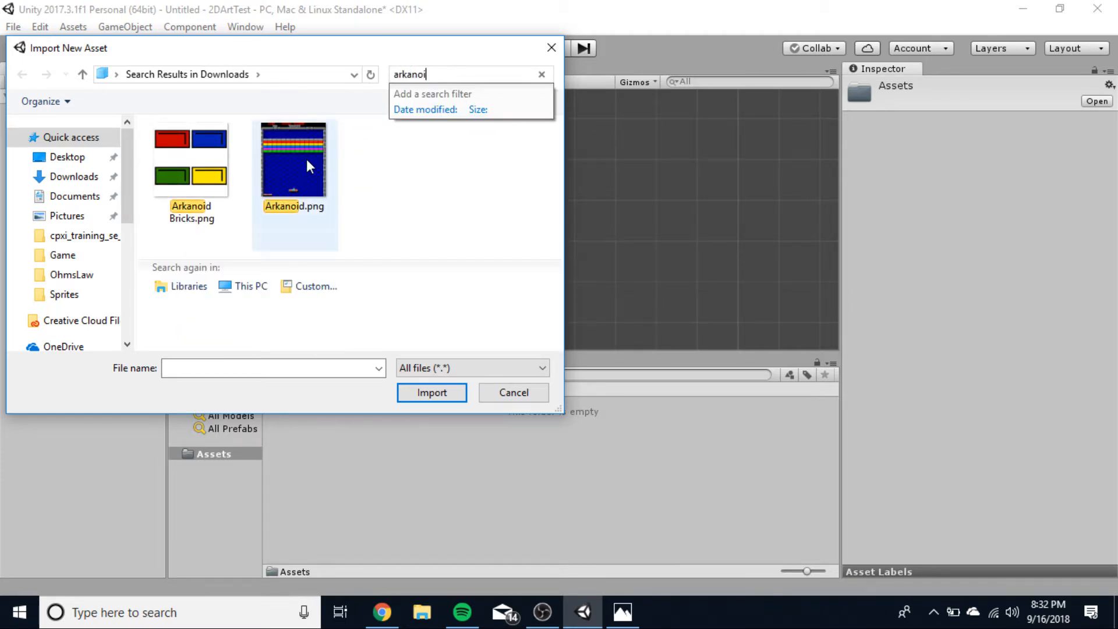
left_click(168, 151)
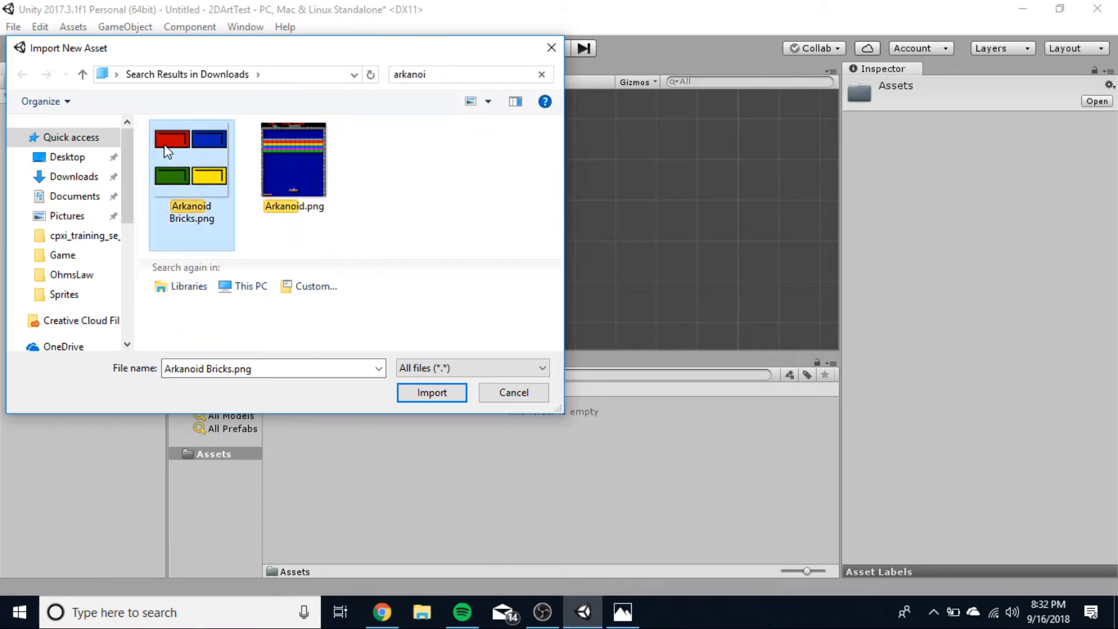
left_click(438, 397)
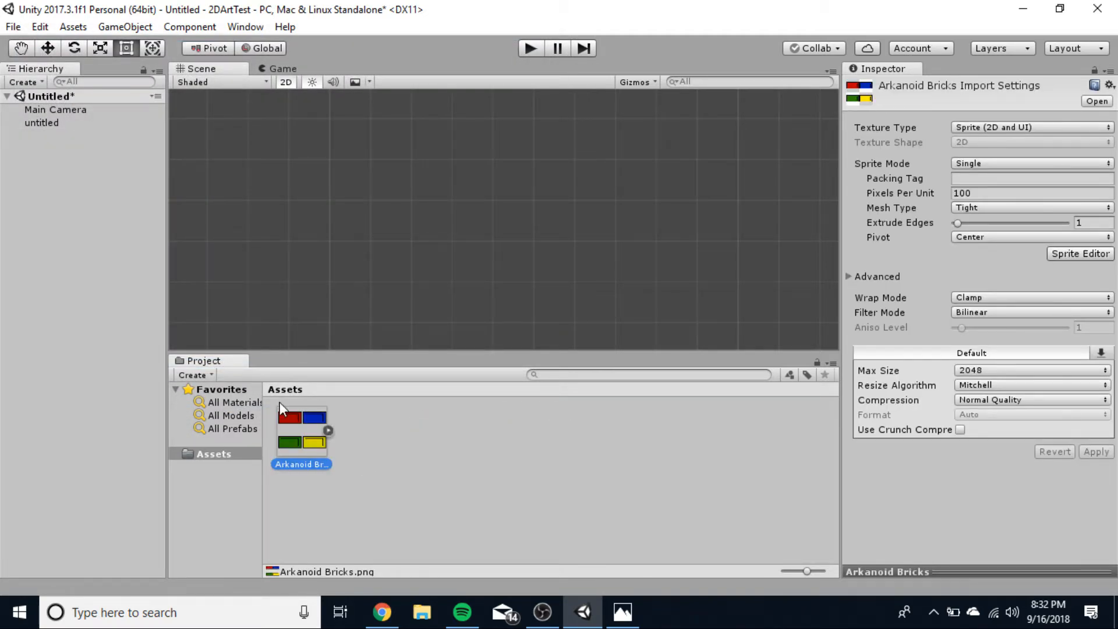
Step: Try the unsliced Arkanoid Bricks sheet in the scene and delete that object from the scene
left_click_drag(320, 434, 456, 262)
scroll(456, 262, "down", 5)
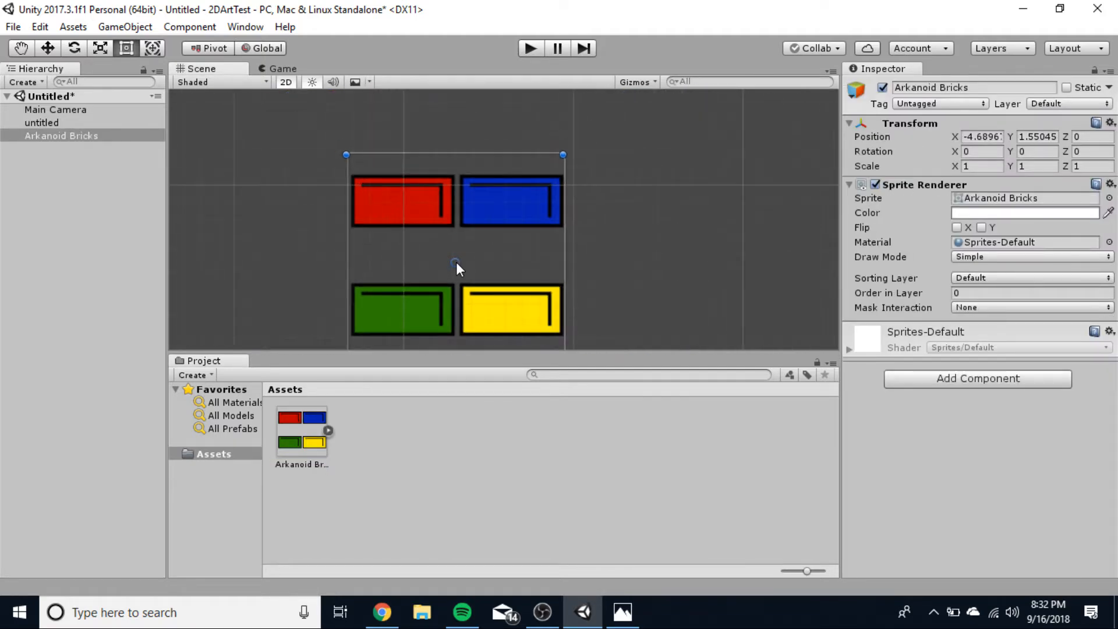
left_click_drag(523, 281, 497, 251)
key("Delete")
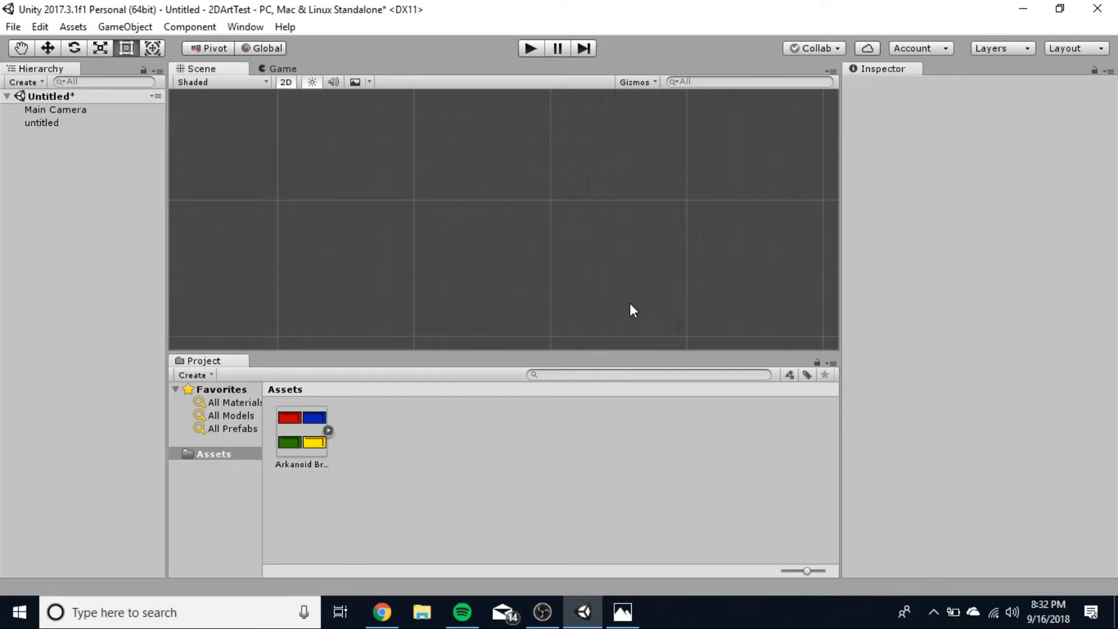
Step: Set the Arkanoid Bricks texture's sprite mode to Multiple and open it in the Sprite Editor, applying the import settings
left_click(326, 442)
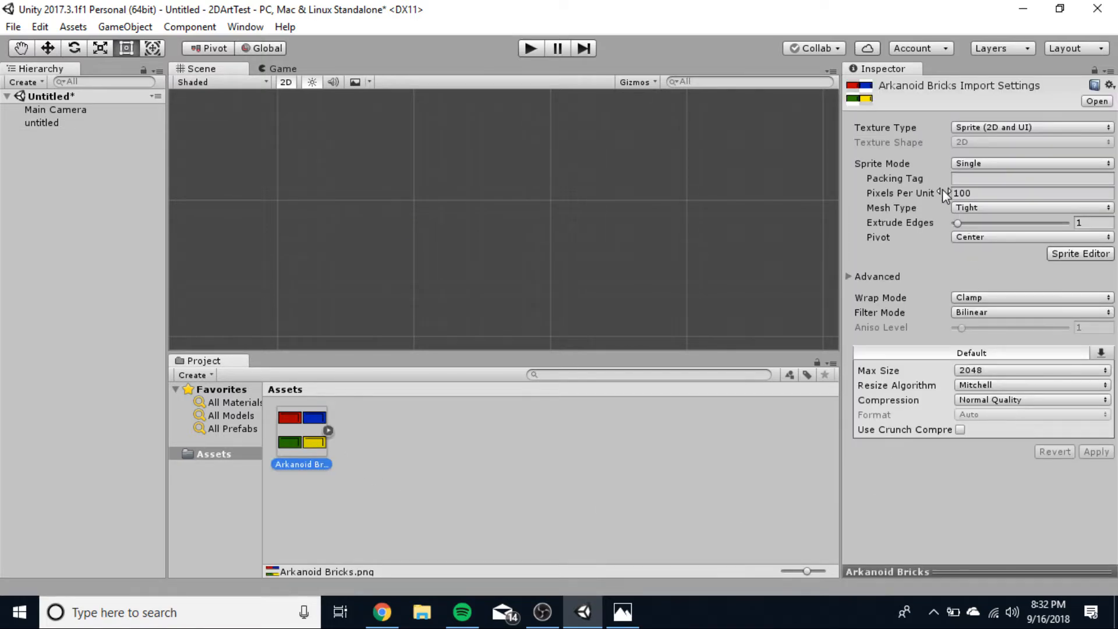
left_click(978, 162)
left_click(996, 204)
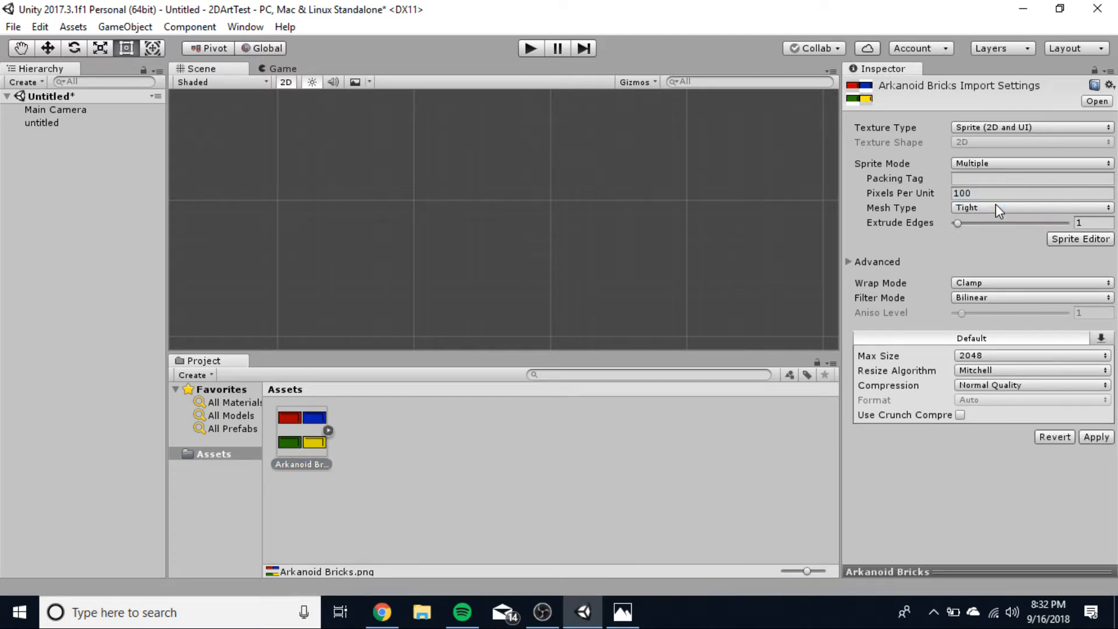
left_click(1083, 240)
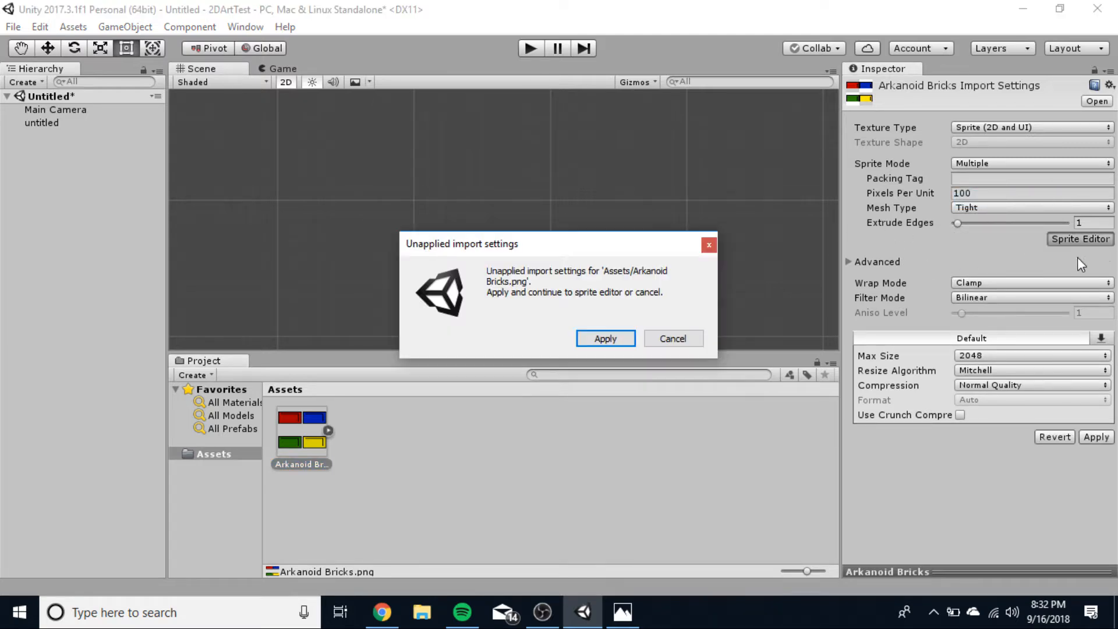
left_click(595, 343)
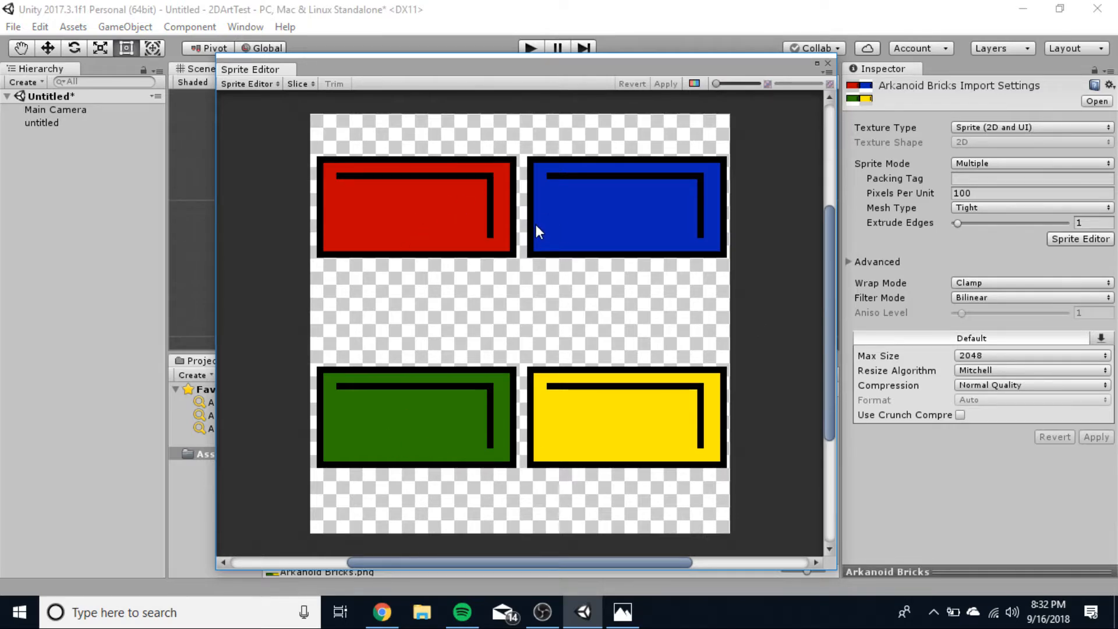
Step: Slice the brick sheet by a 64 x 64 cell-size grid, apply it, and expand the asset's individual sprites
left_click(297, 84)
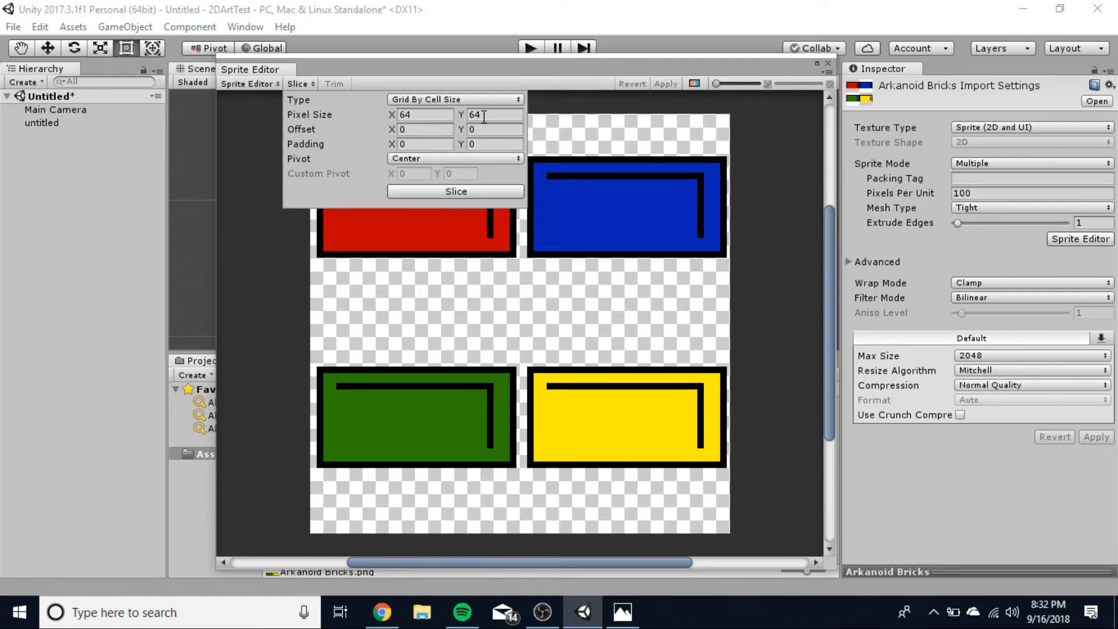
left_click(445, 191)
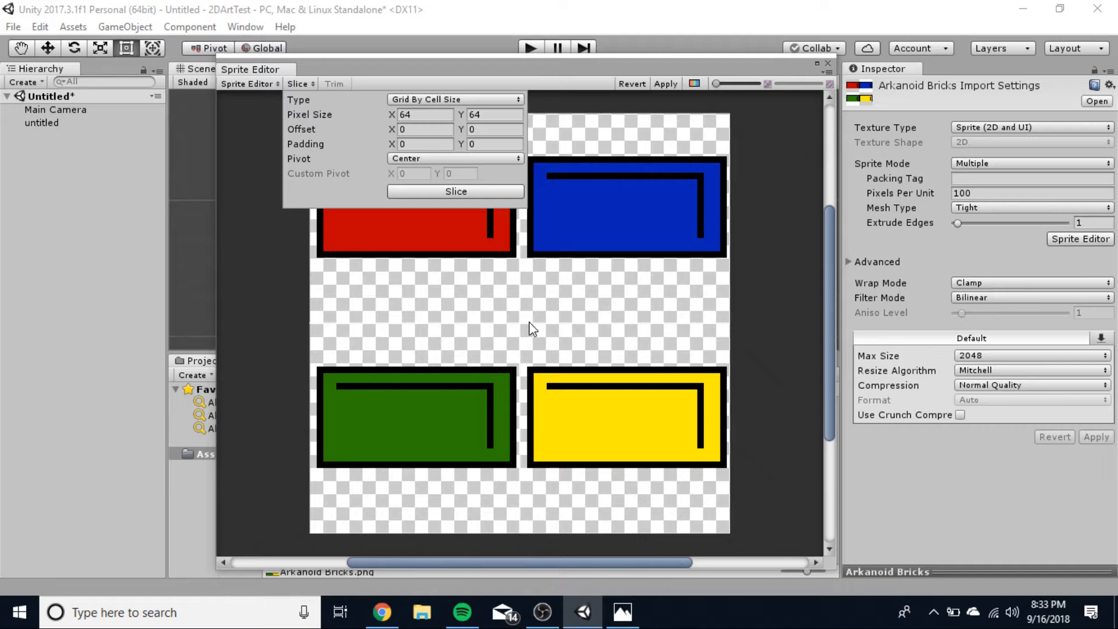
left_click(655, 85)
left_click(828, 61)
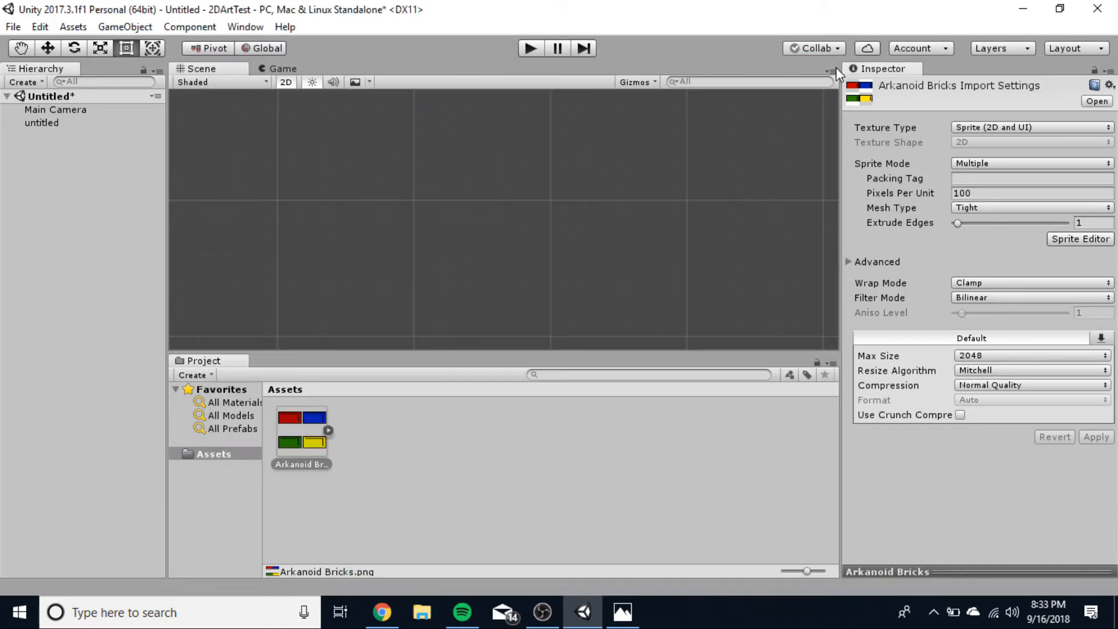
left_click(328, 430)
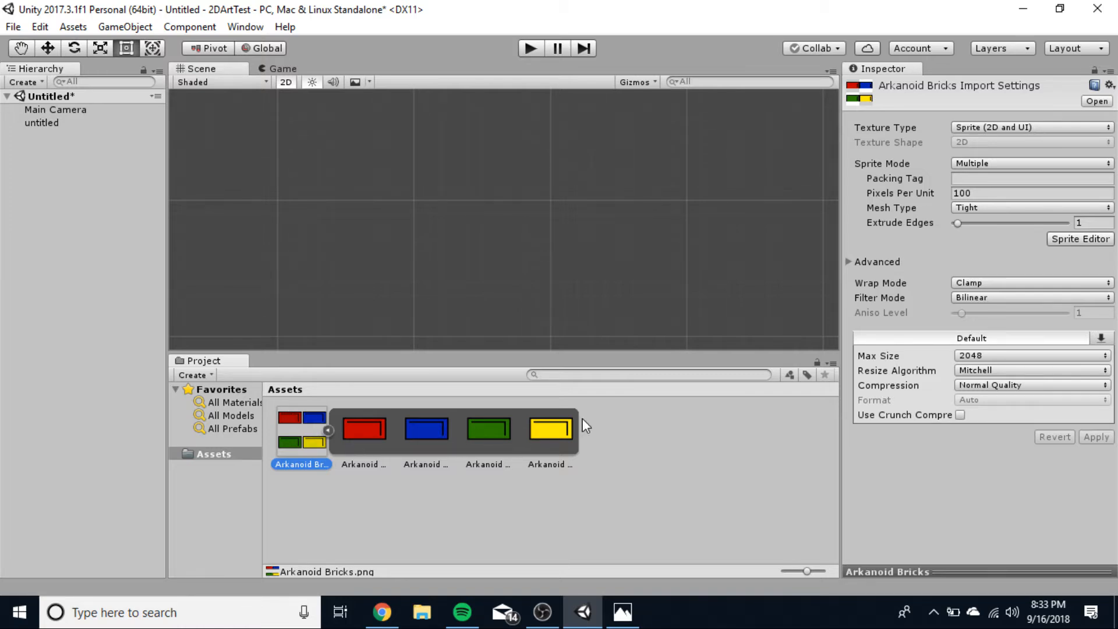
Step: Place the four brick sprites side by side in the scene in the order yellow, red, blue, green
left_click_drag(362, 432, 462, 234)
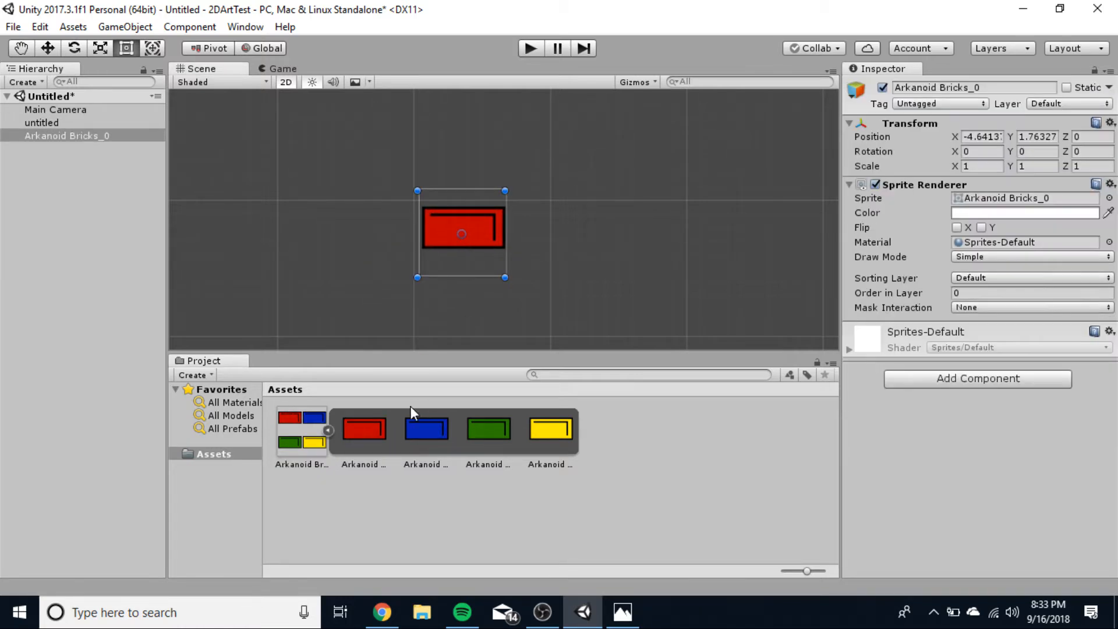
left_click_drag(426, 429, 626, 255)
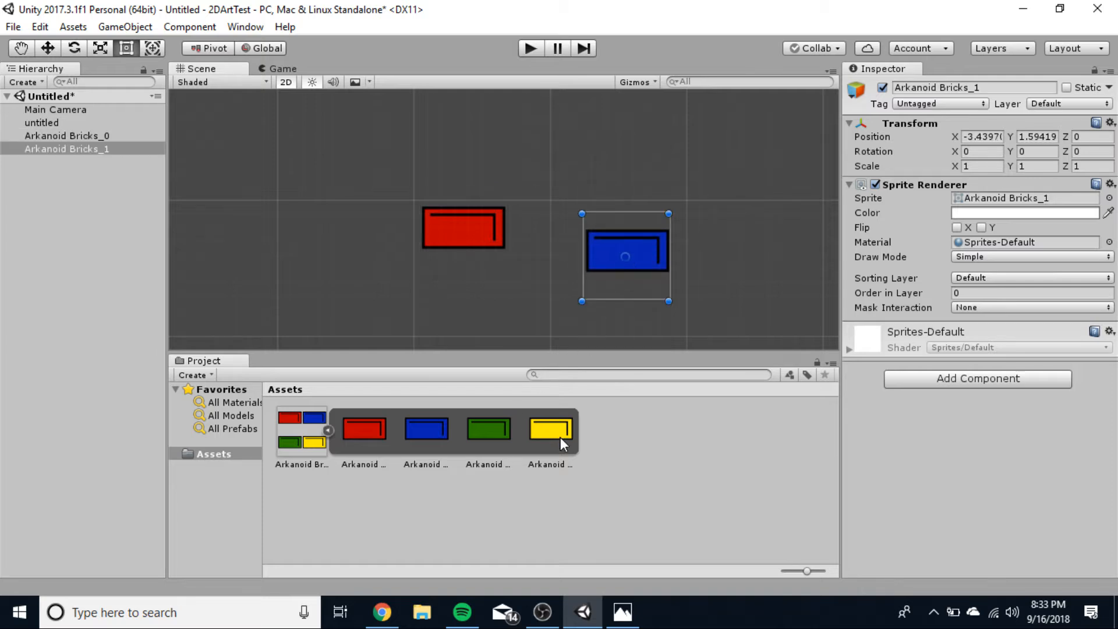
left_click_drag(560, 436, 381, 233)
left_click_drag(609, 250, 531, 222)
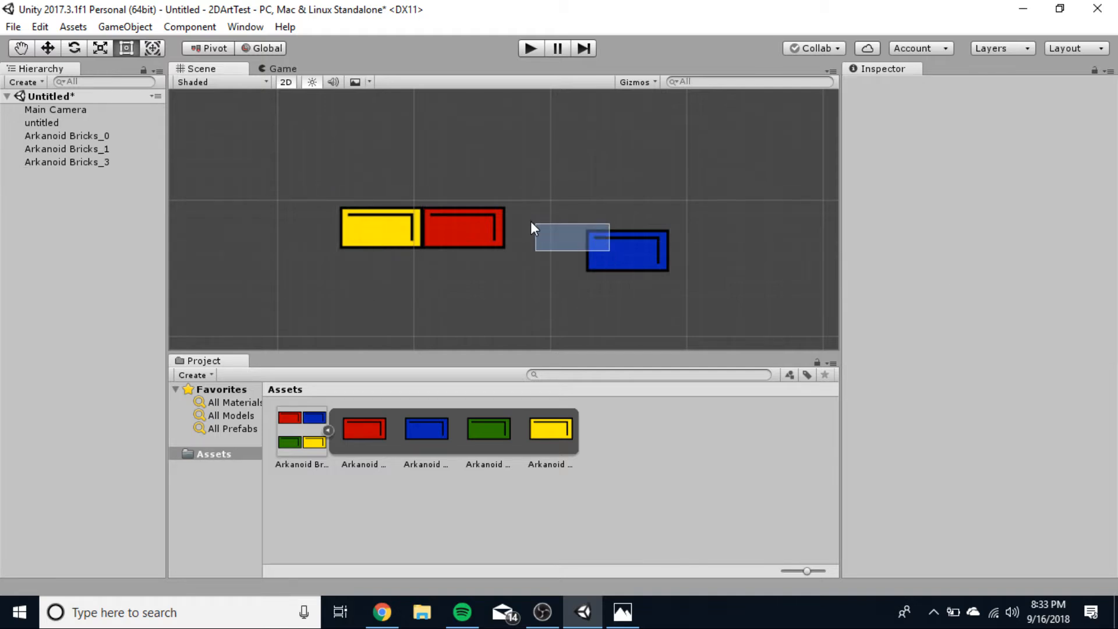
left_click(619, 257)
left_click_drag(622, 255, 561, 227)
left_click_drag(490, 431, 627, 234)
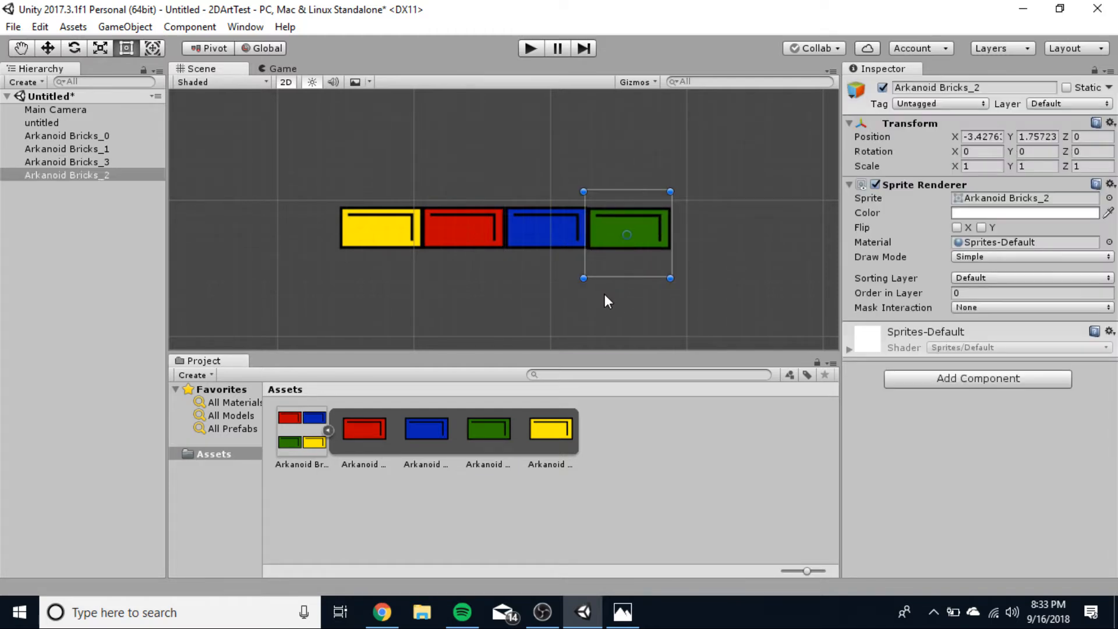
Step: Select the whole row of four bricks in the scene and delete it
left_click(404, 327)
scroll(404, 327, "down", 5)
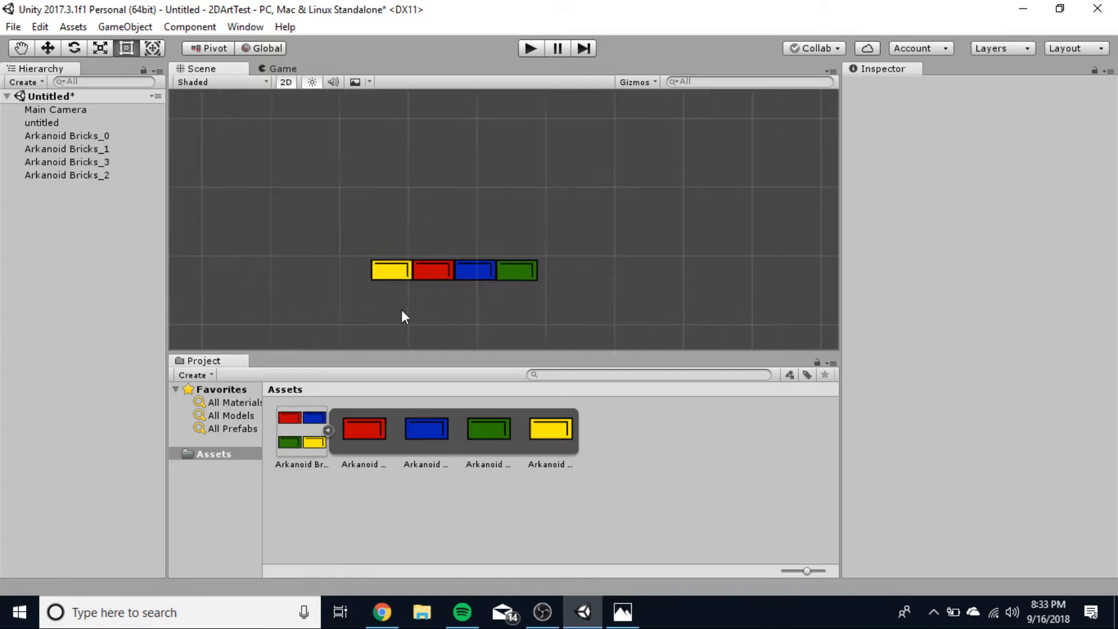
scroll(400, 309, "up", 2)
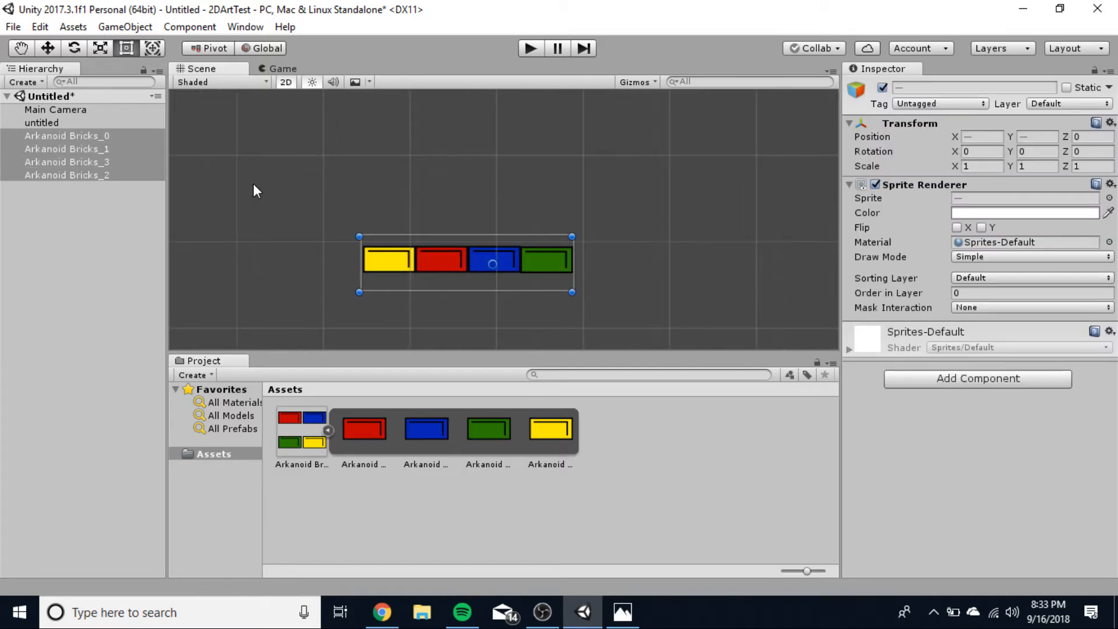
key("Delete")
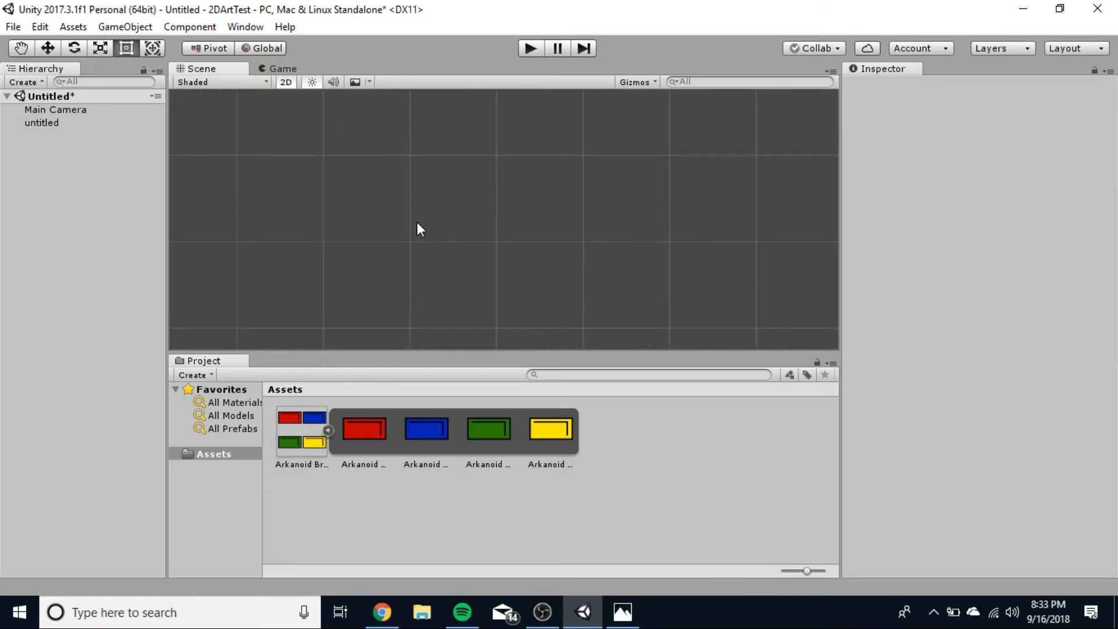
Step: Return to Chrome, close the three Piskel pages so only the Vectr site remains, and dismiss the downloads bar
left_click(1023, 9)
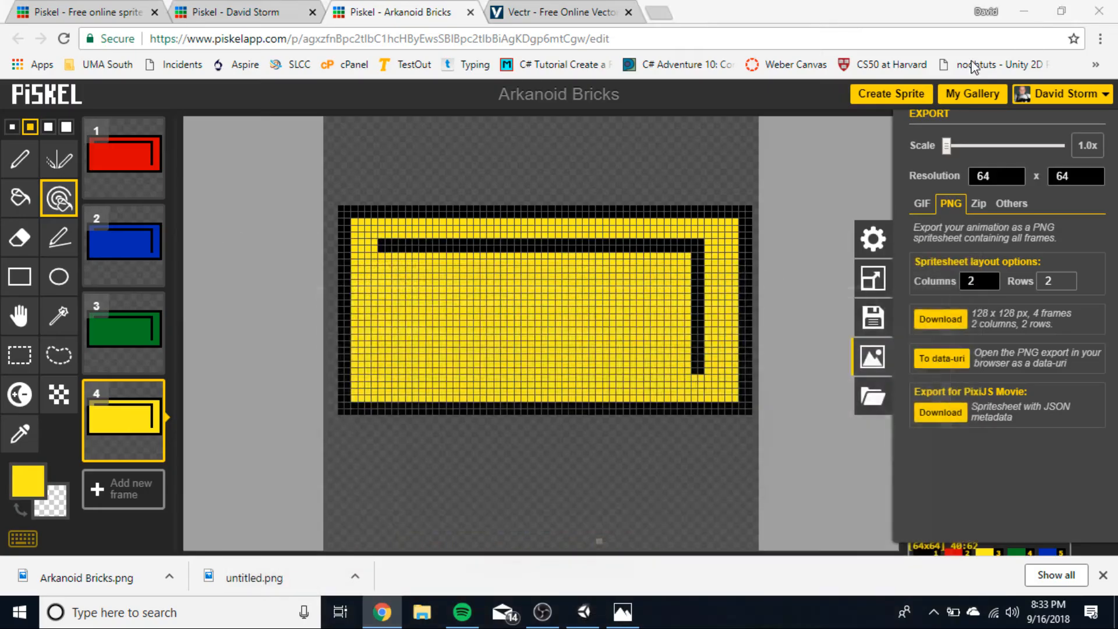
left_click(470, 11)
left_click(312, 11)
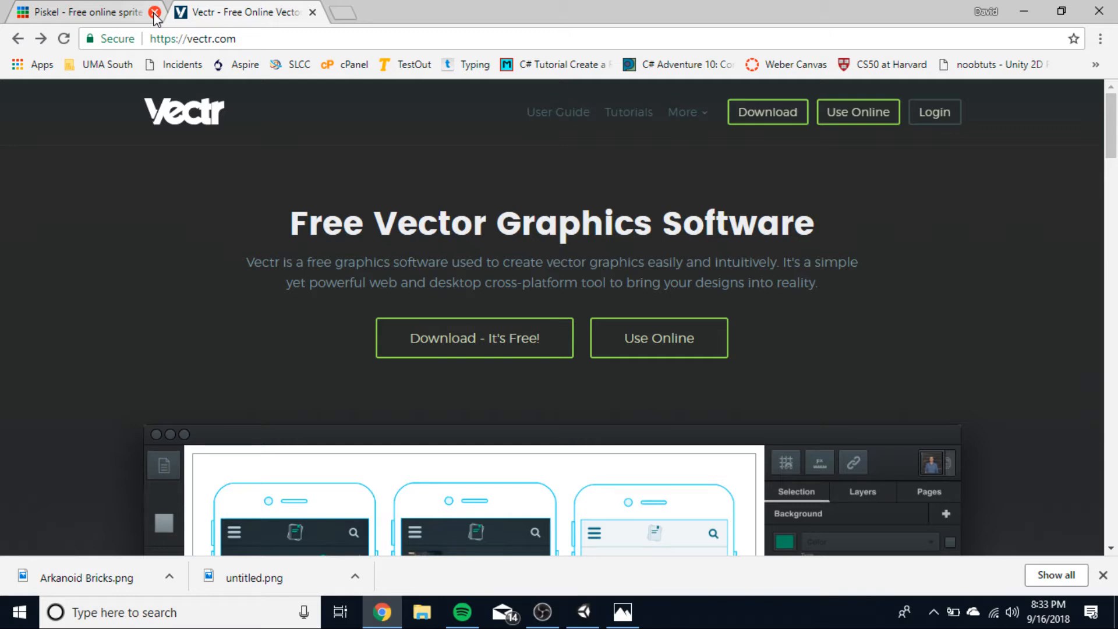
left_click(155, 12)
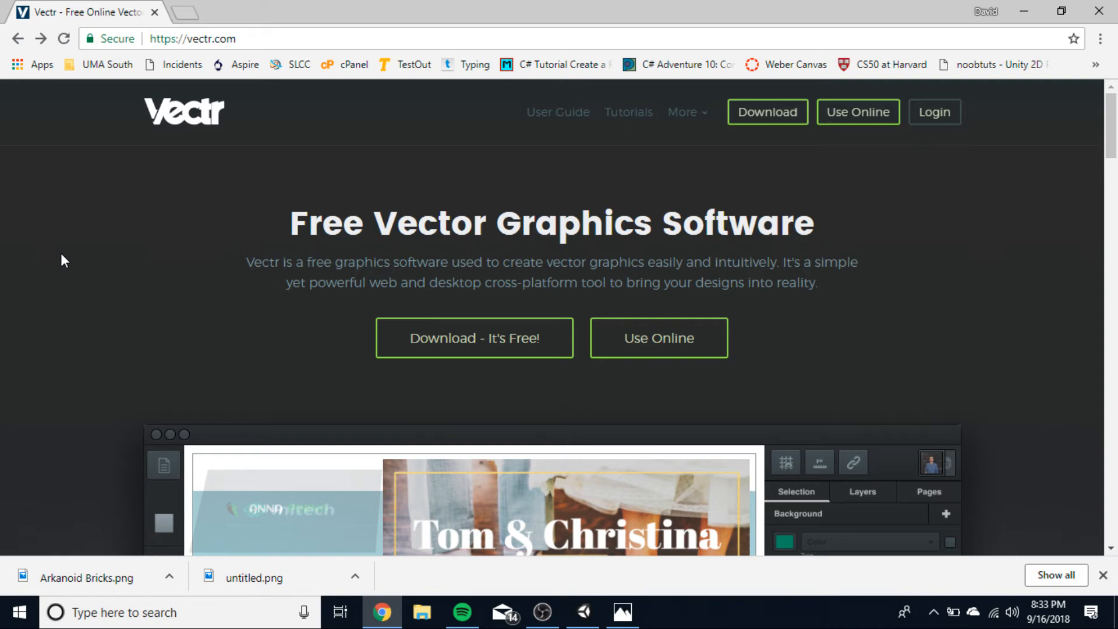
left_click(1103, 576)
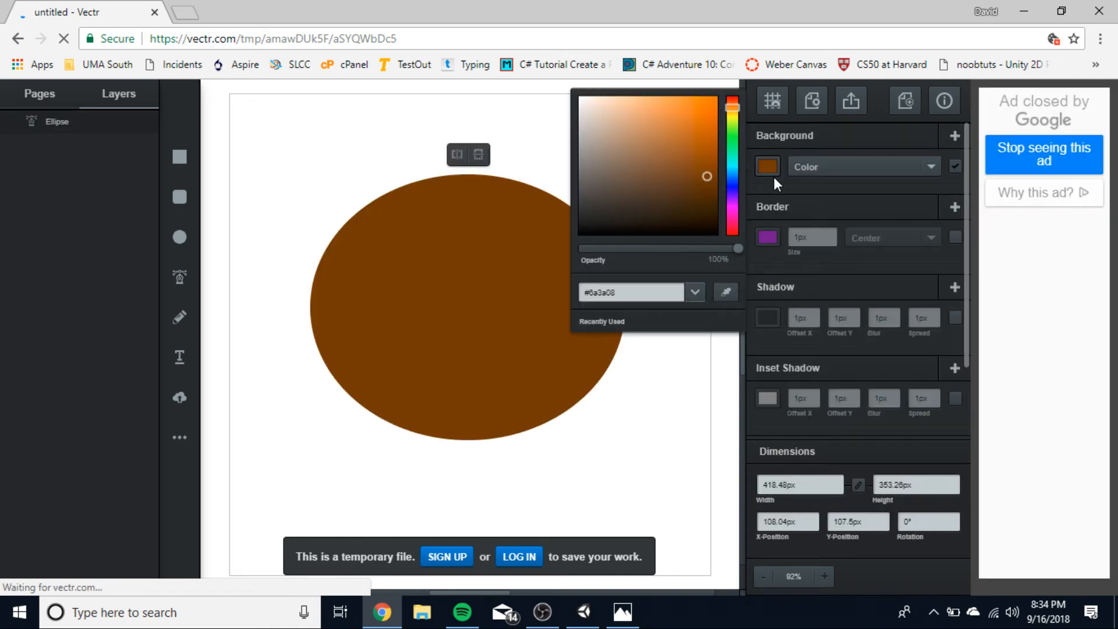
Step: Recolour the ellipse's background bright green and close the curved path over it at its starting point
left_click_drag(731, 107, 732, 141)
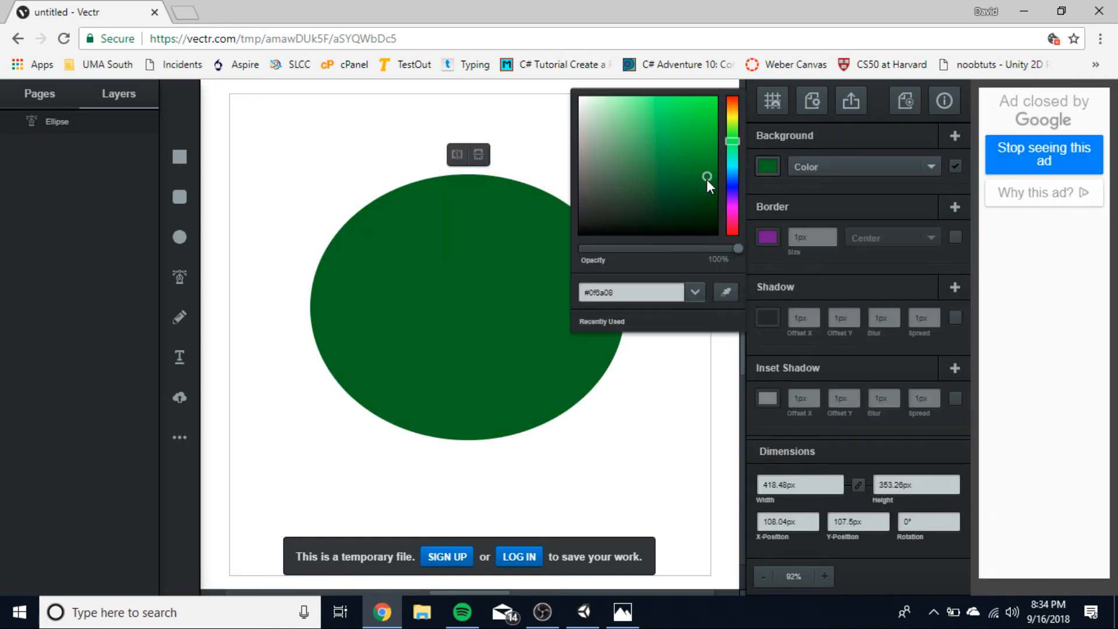
left_click_drag(707, 180, 710, 115)
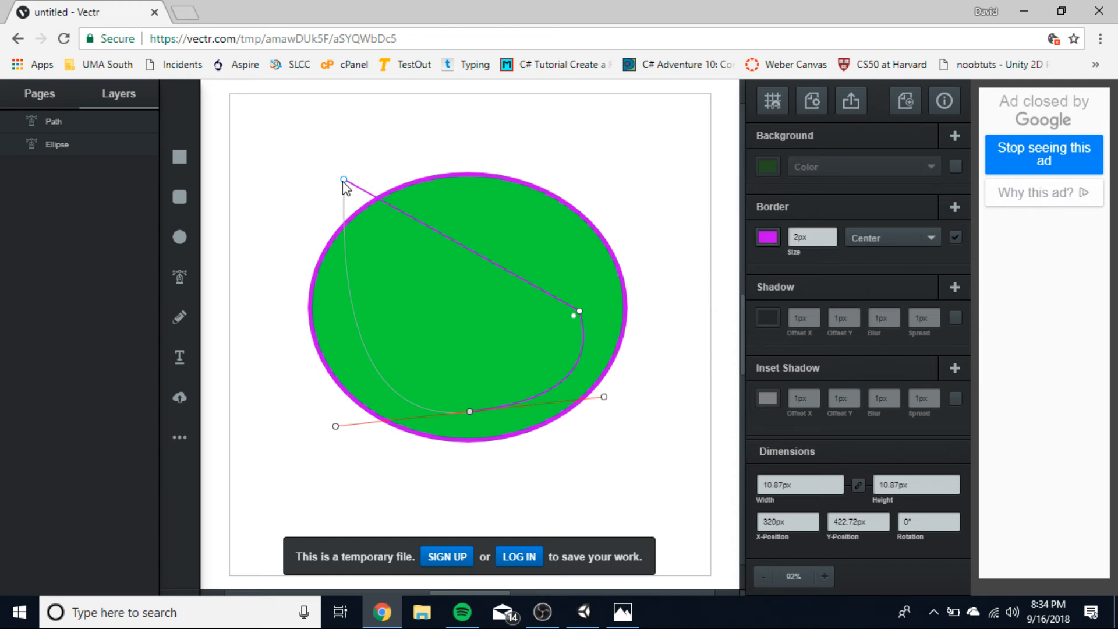
left_click(343, 180)
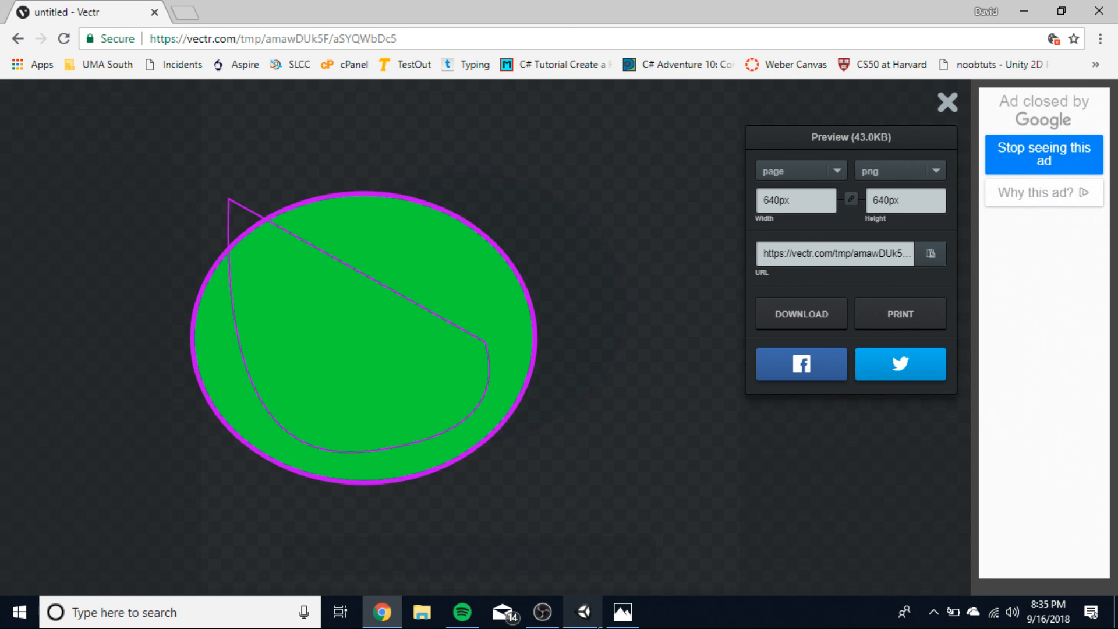
Step: Switch back to the 2DArtTest project in Unity
left_click(598, 626)
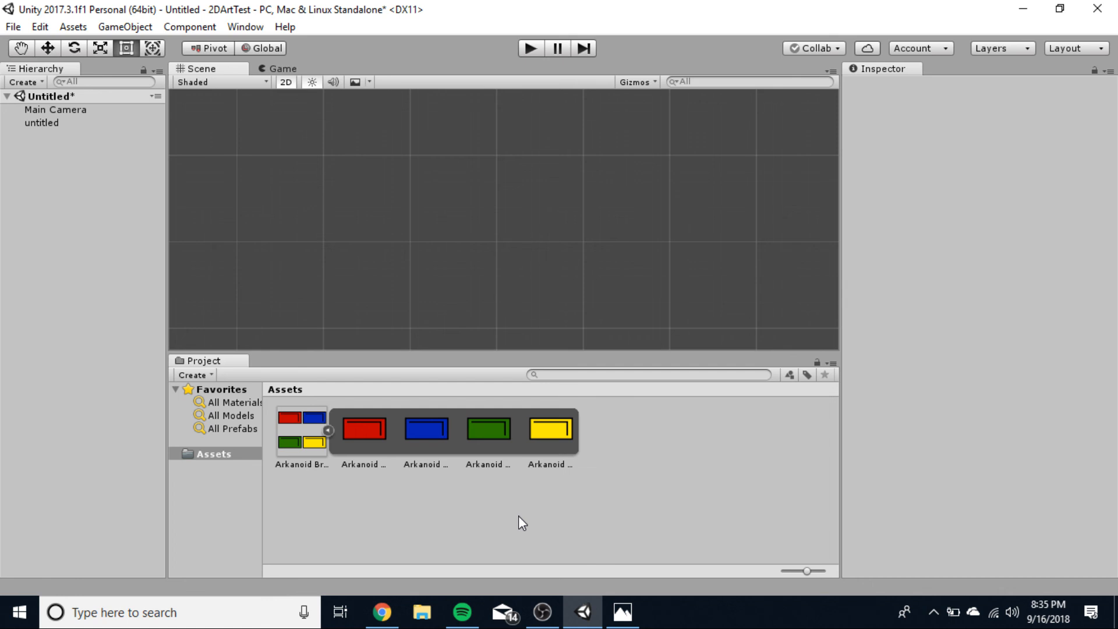